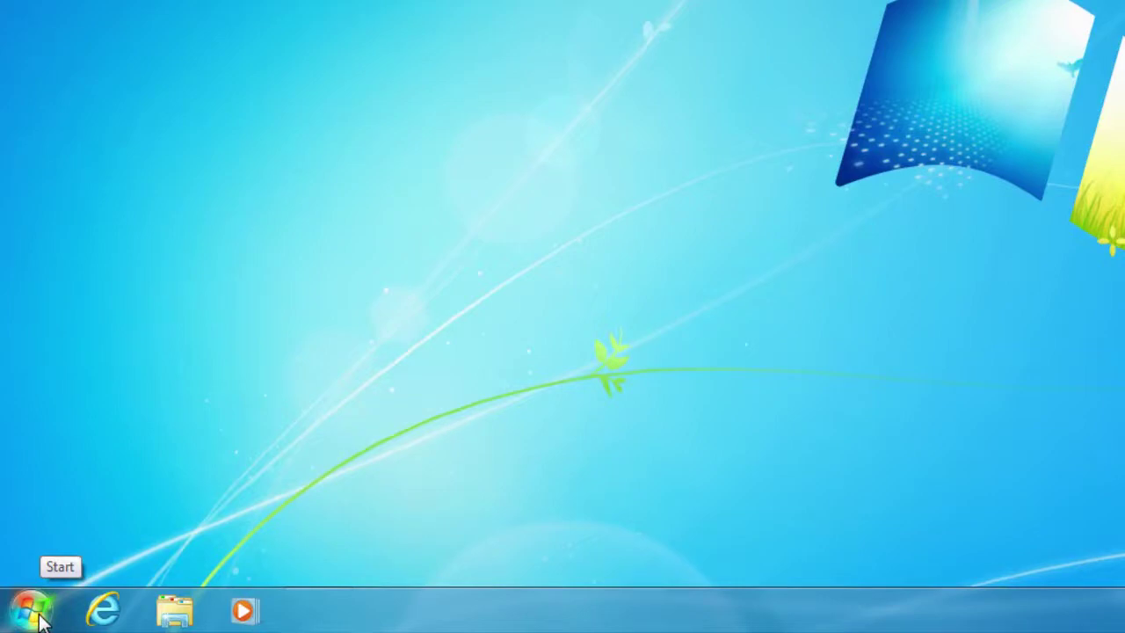
- Restart the computer from the shut-down options
left_click(33, 612)
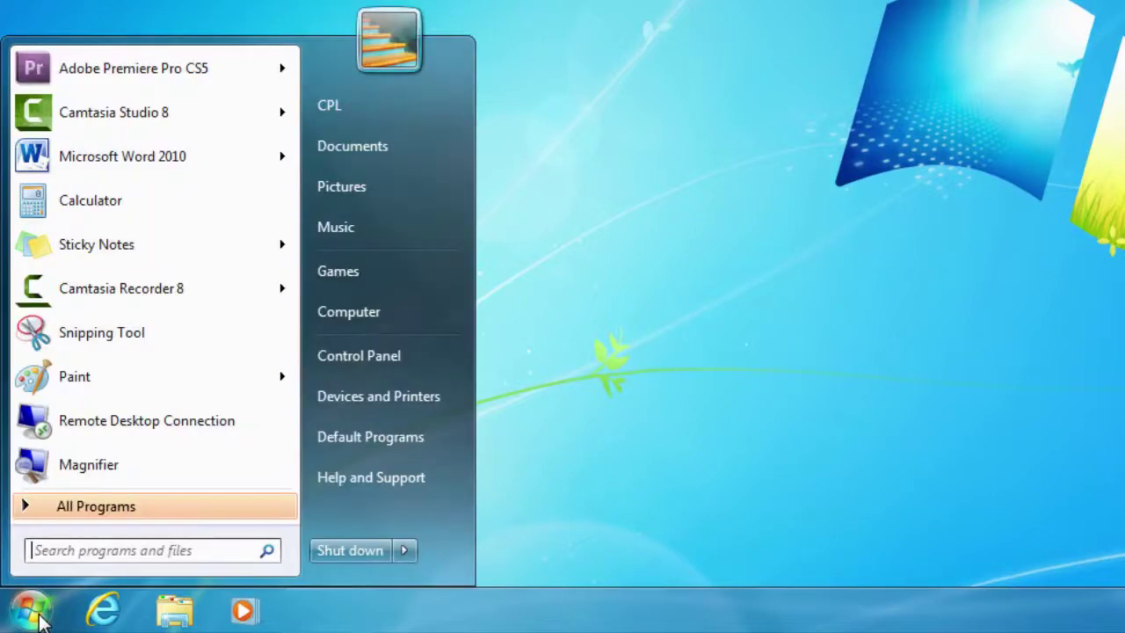
left_click(405, 553)
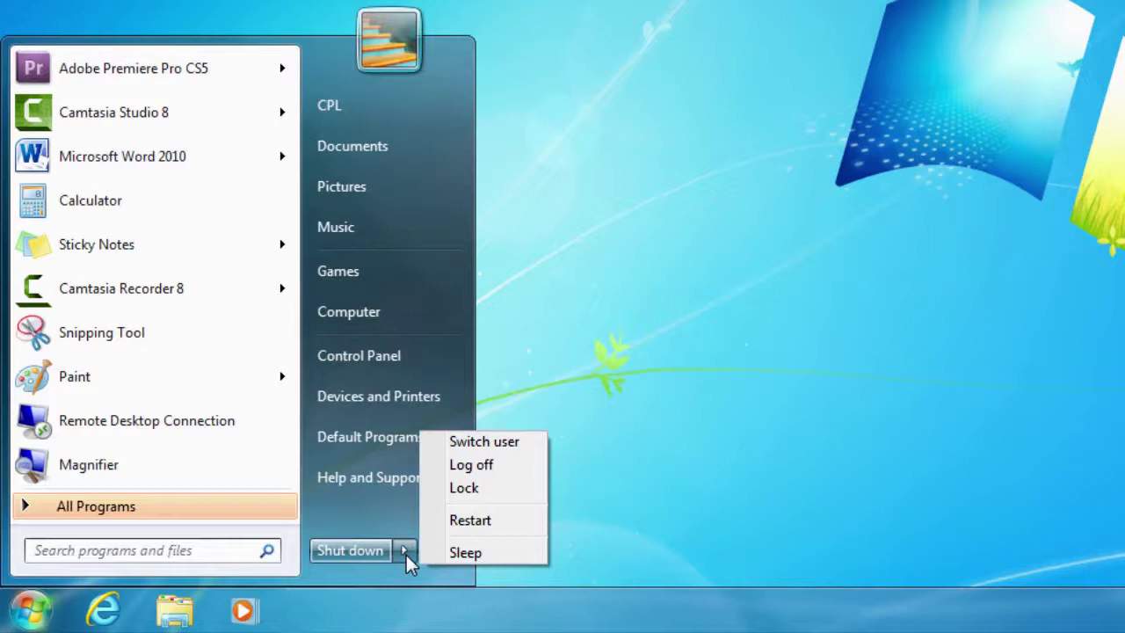
left_click(466, 523)
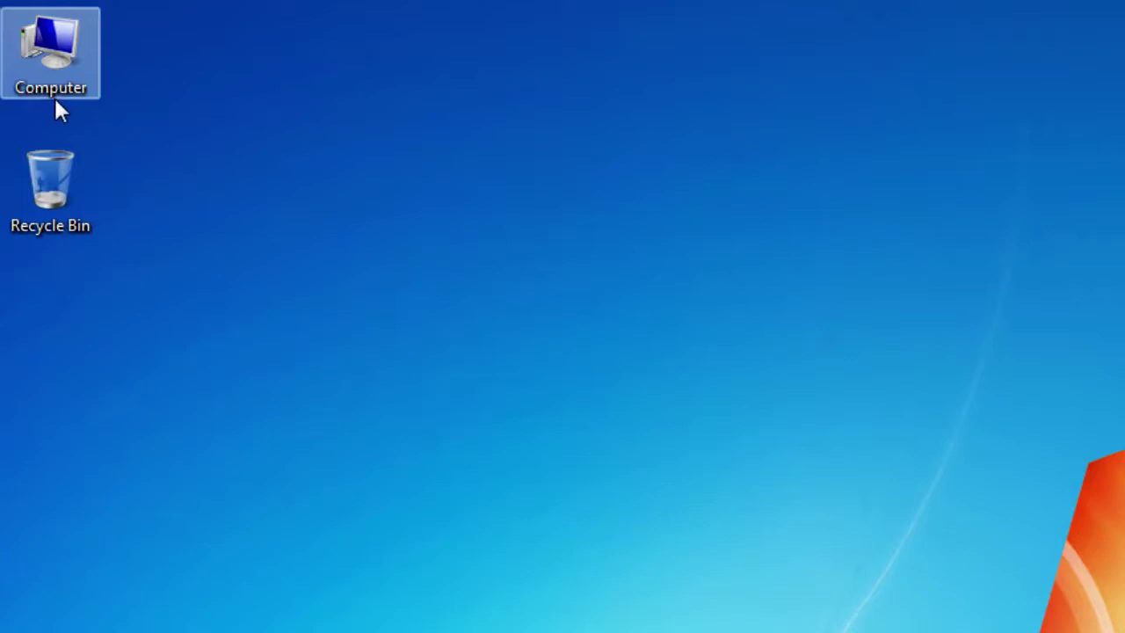
- Open the Computer window, cycle it through its minimized, maximized and restored states, and close it
double_click(62, 40)
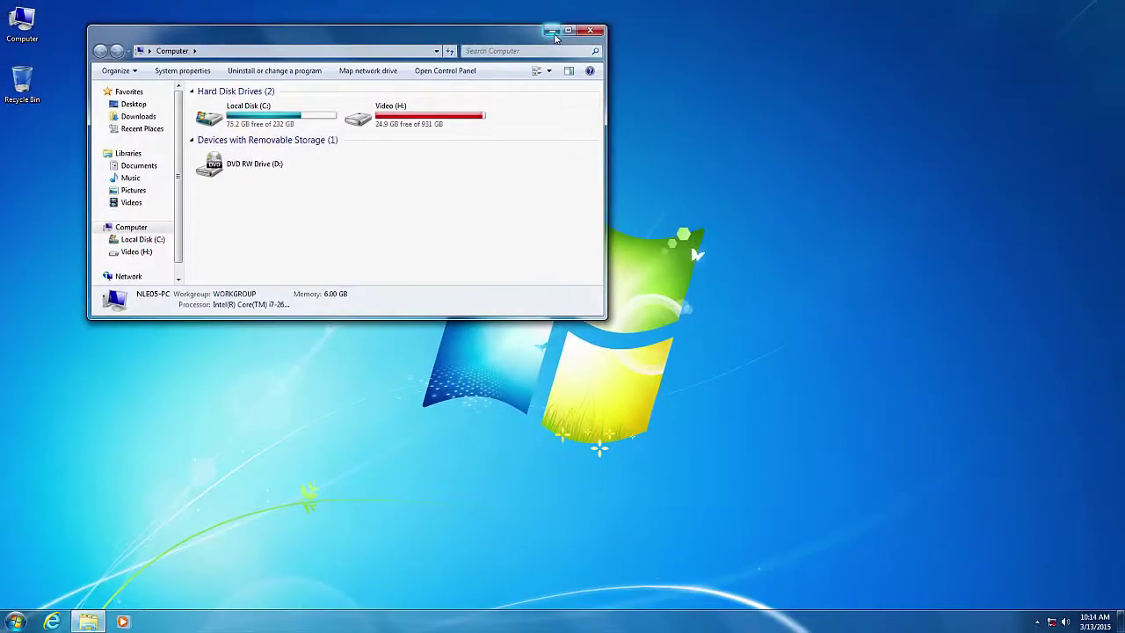
left_click(552, 32)
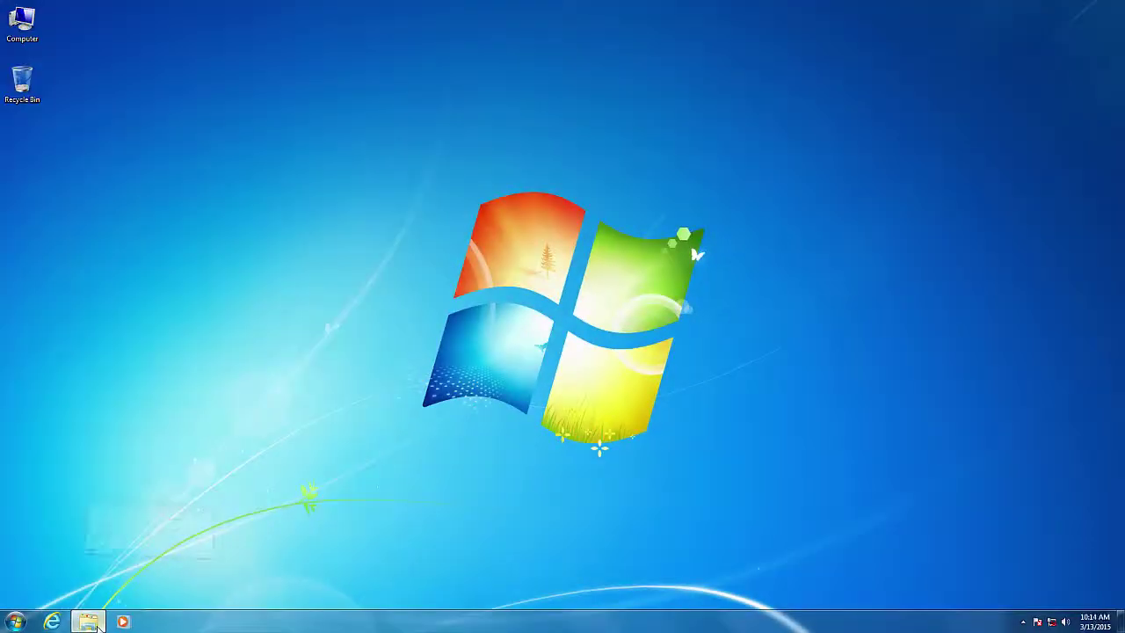
left_click(274, 598)
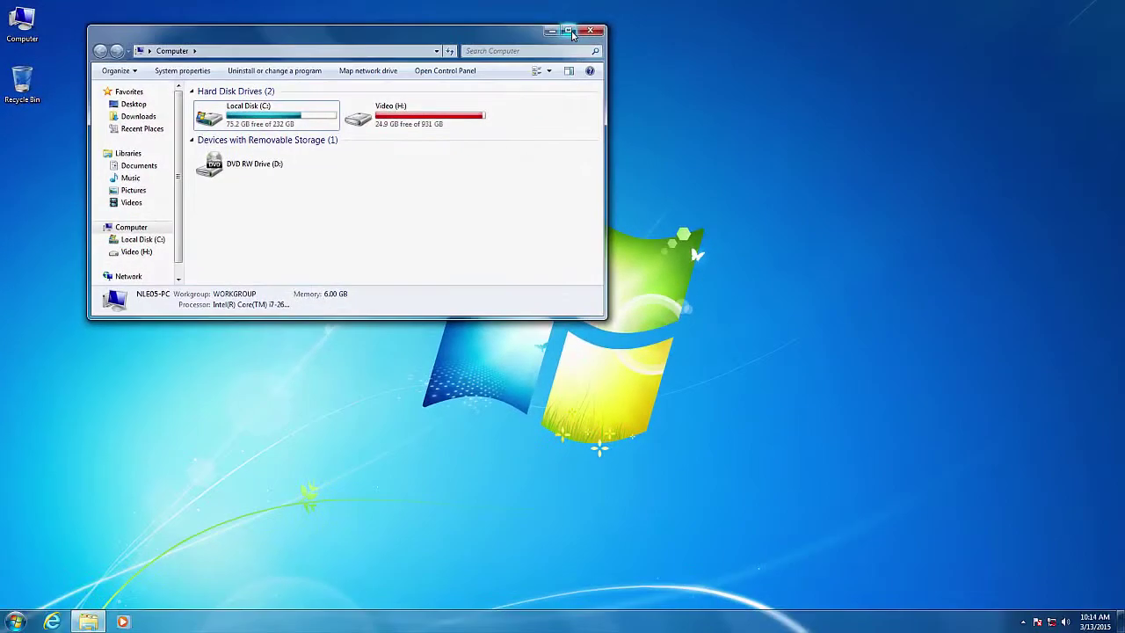
left_click(1038, 57)
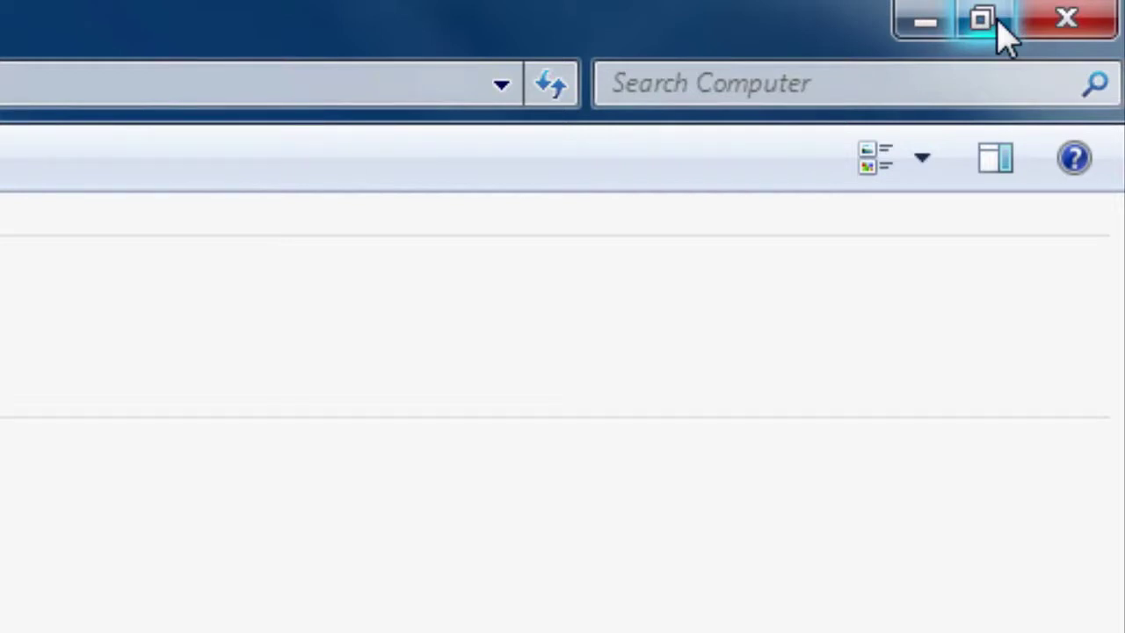
left_click(999, 25)
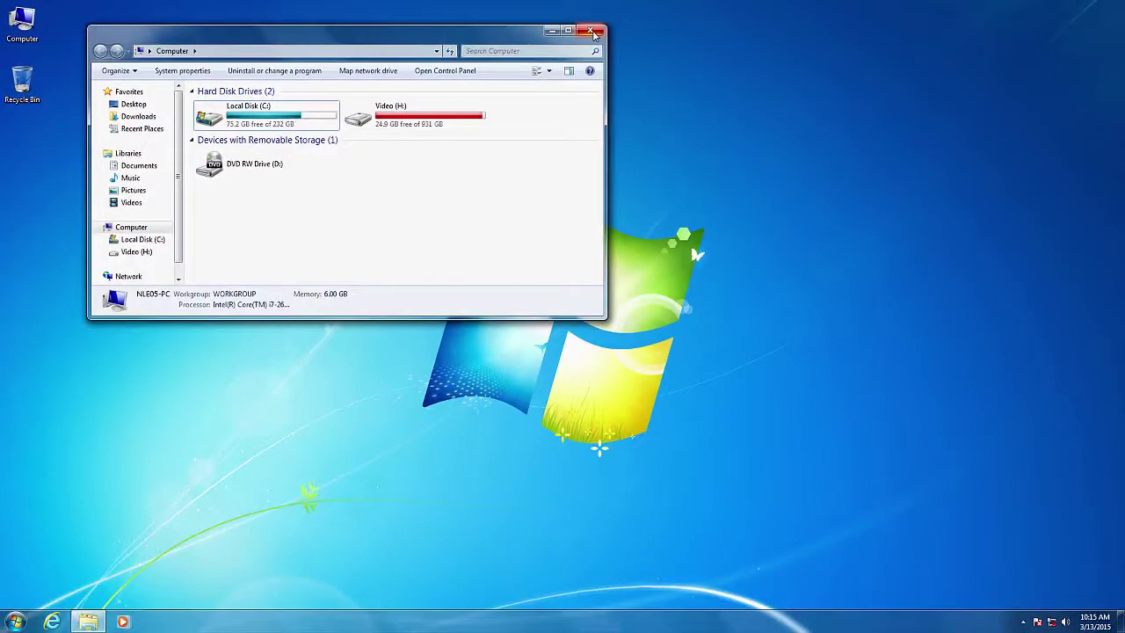
left_click(592, 31)
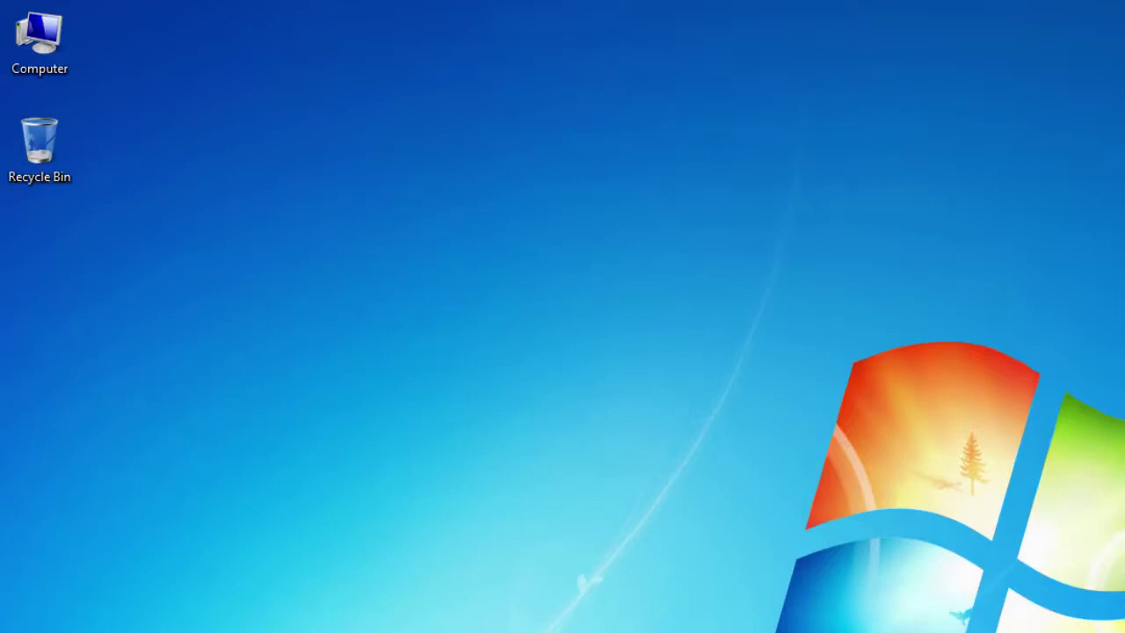
- View the basic system information in the Computer item's properties and close that window
double_click(56, 55)
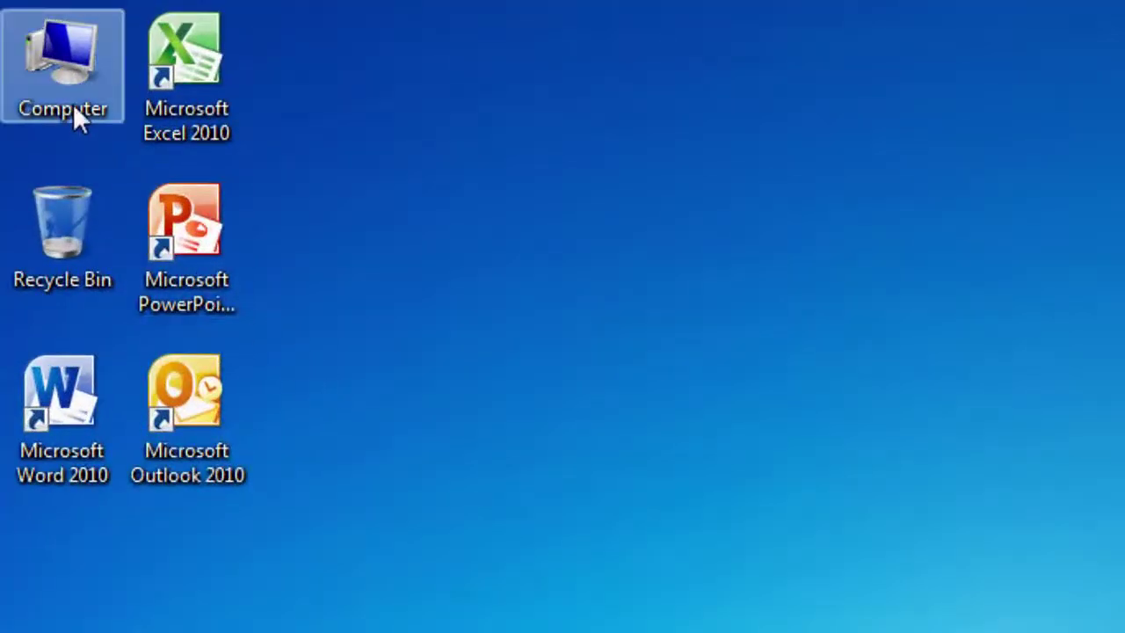
right_click(76, 110)
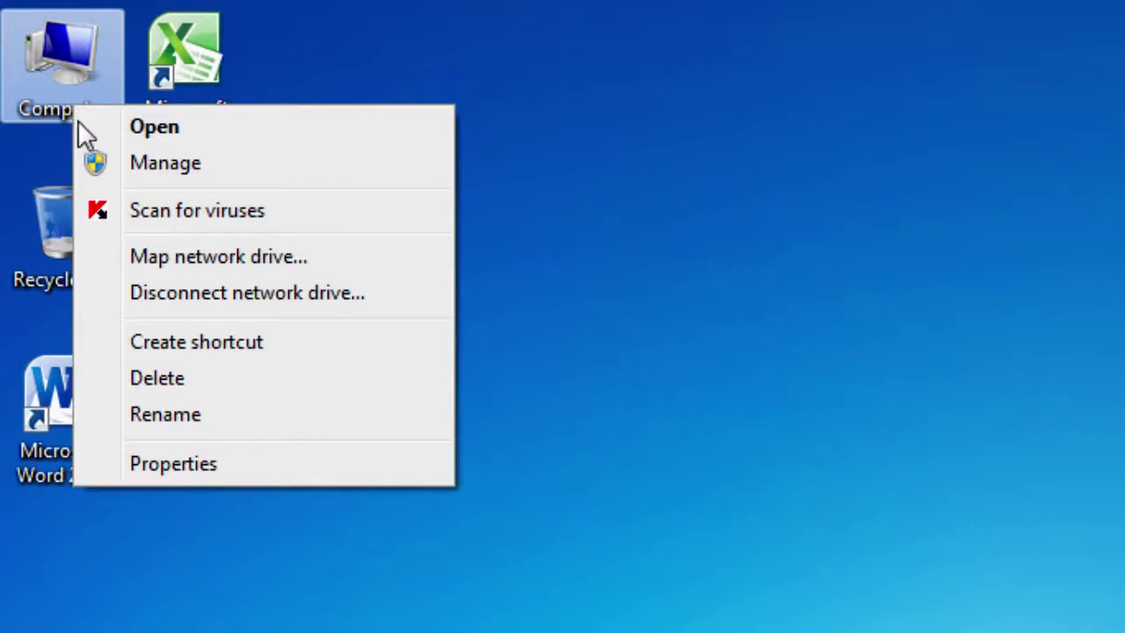
left_click(183, 465)
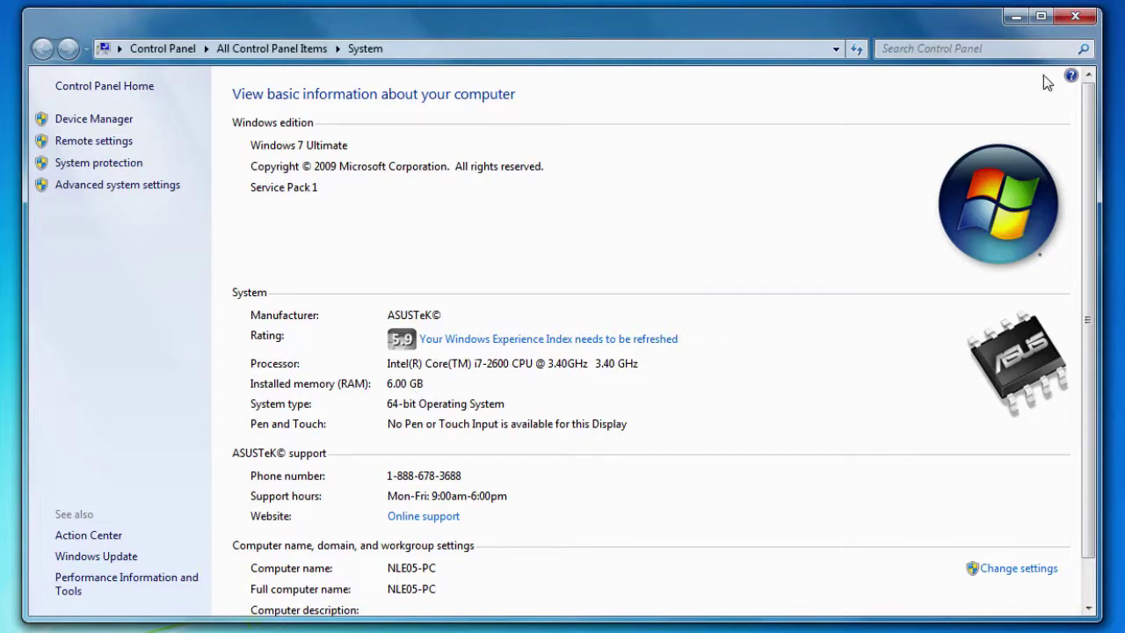
left_click(1086, 25)
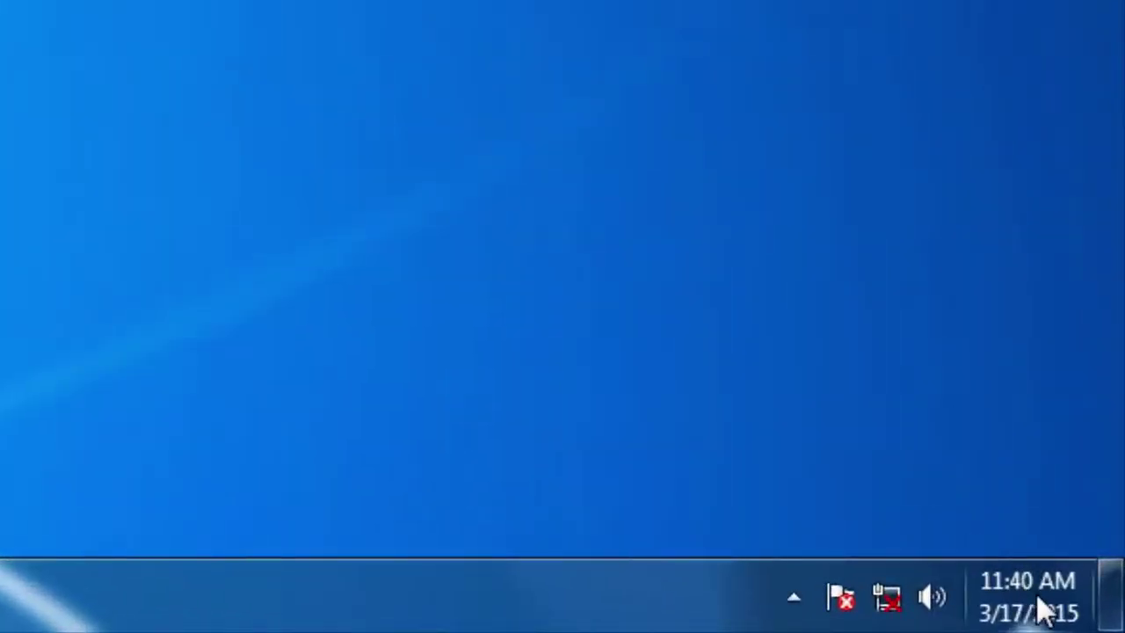
- Set the system clock's hour to 12 and its seconds to 00, and confirm the date and time settings
mouse_move(1044, 609)
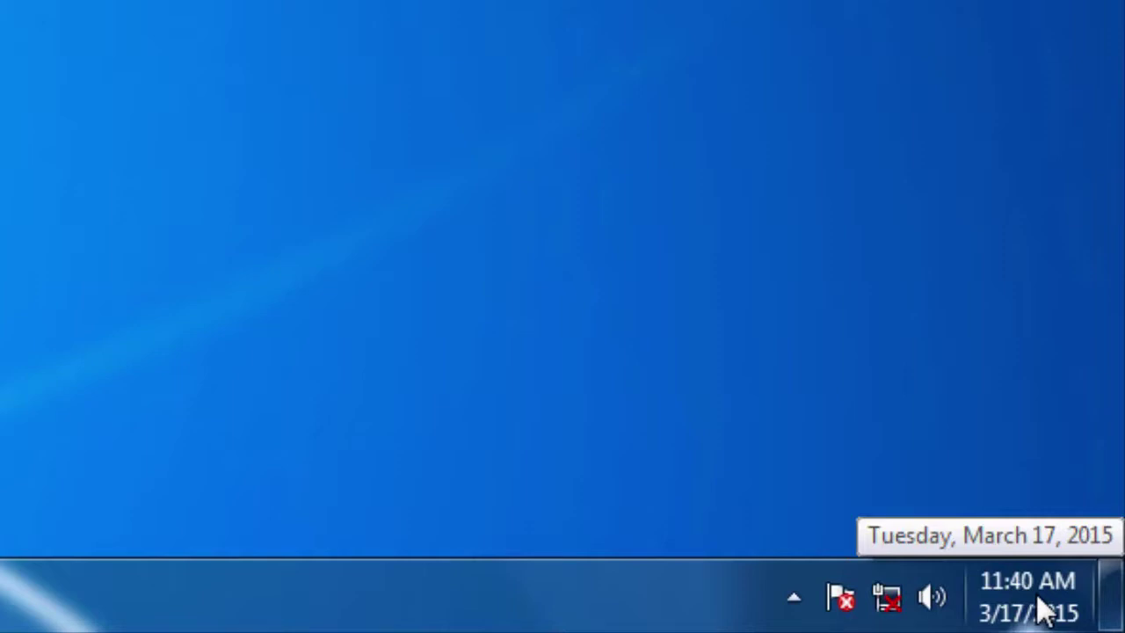
left_click(1042, 610)
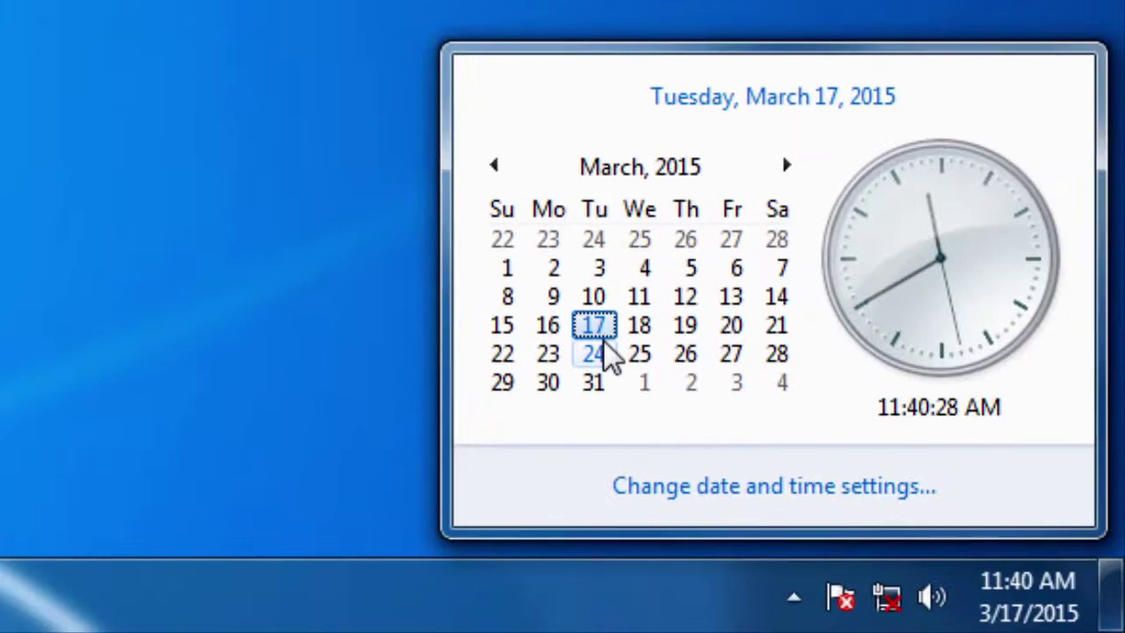
left_click(746, 494)
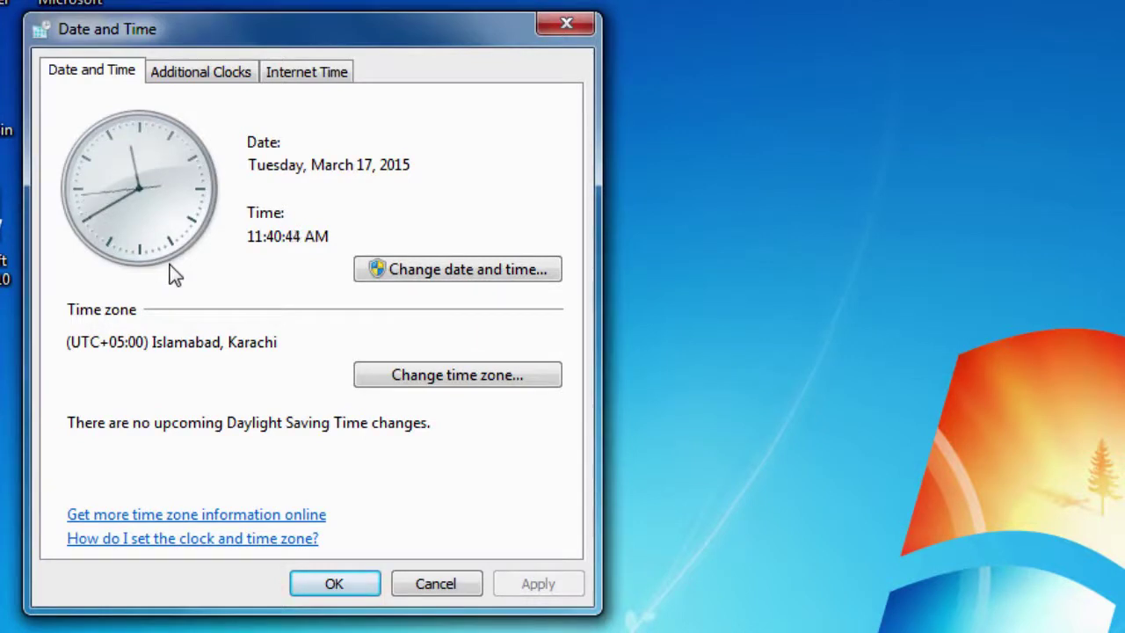
left_click(451, 276)
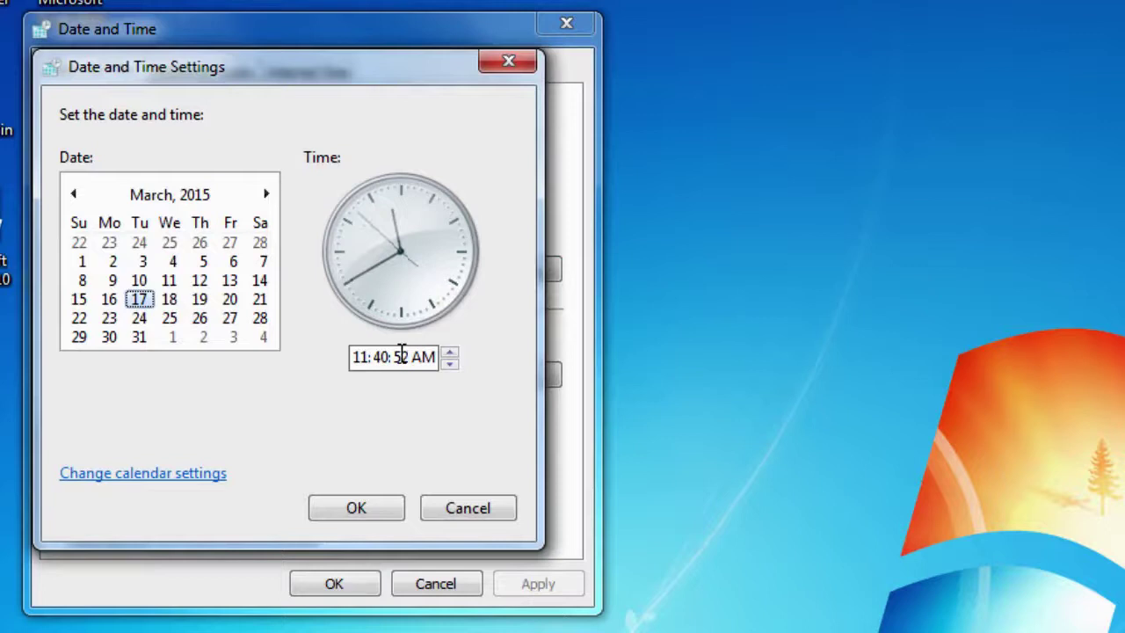
left_click(376, 357)
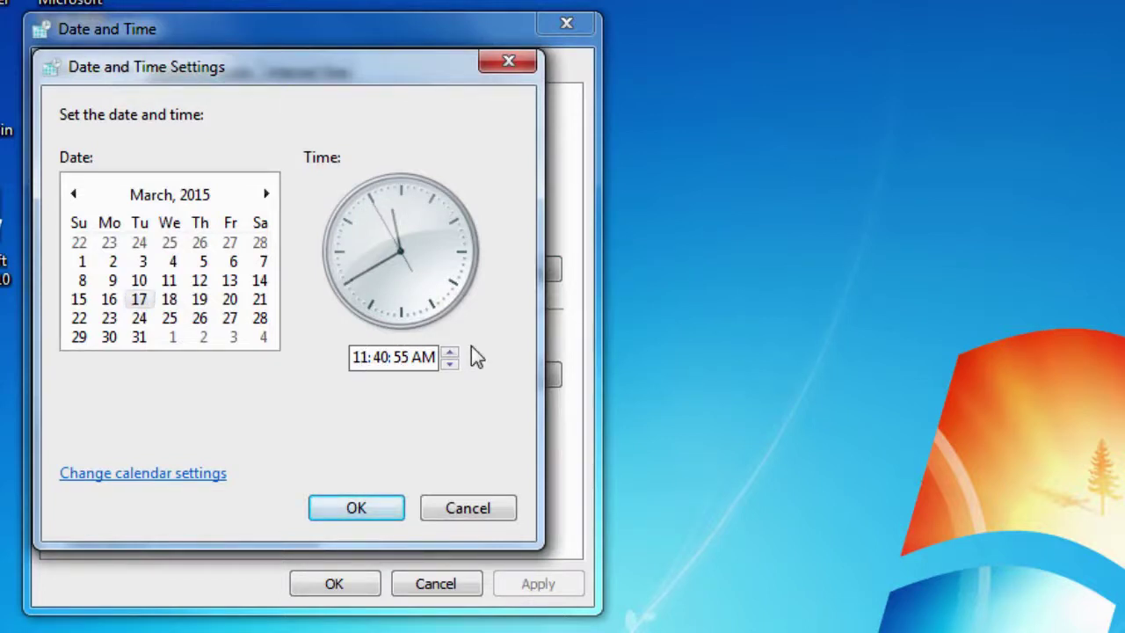
type("12")
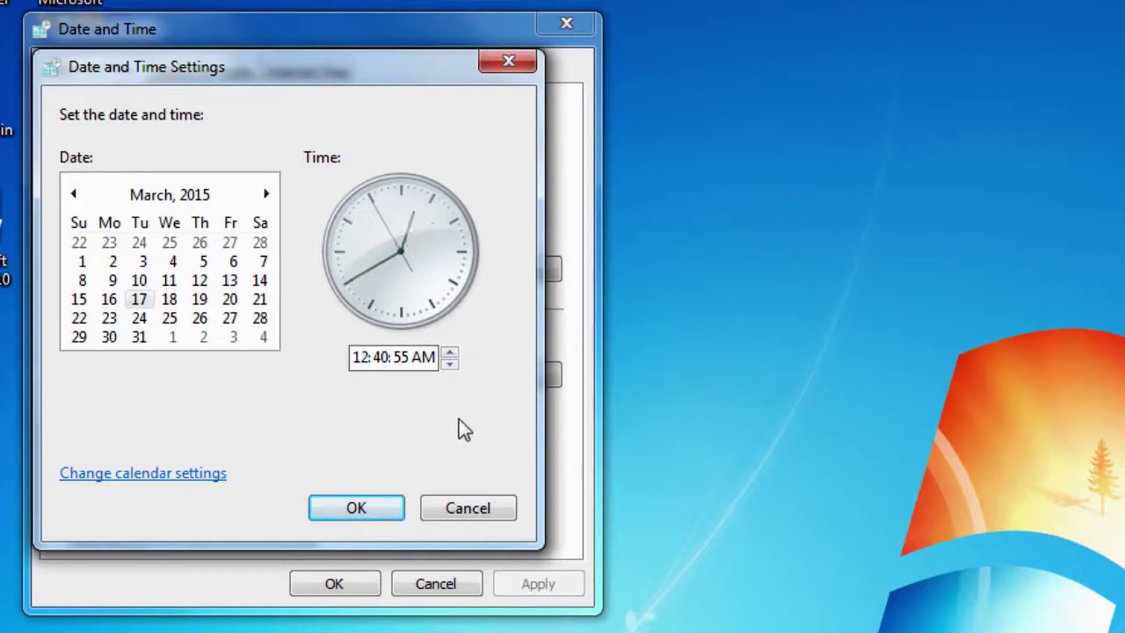
key("Right")
key("Right")
type("00")
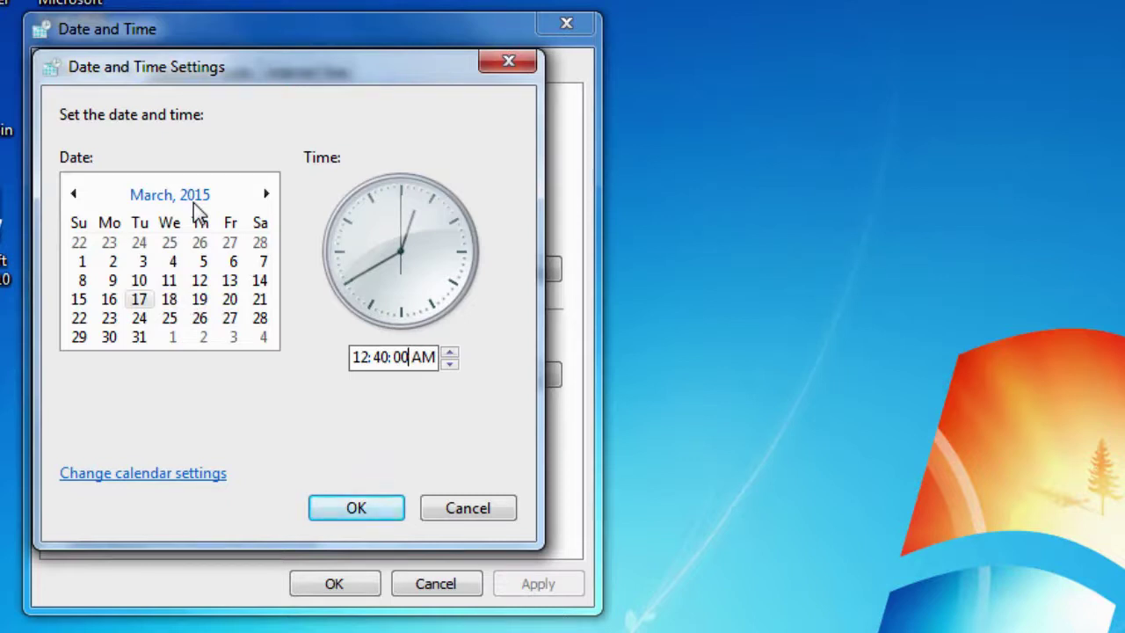
left_click(401, 519)
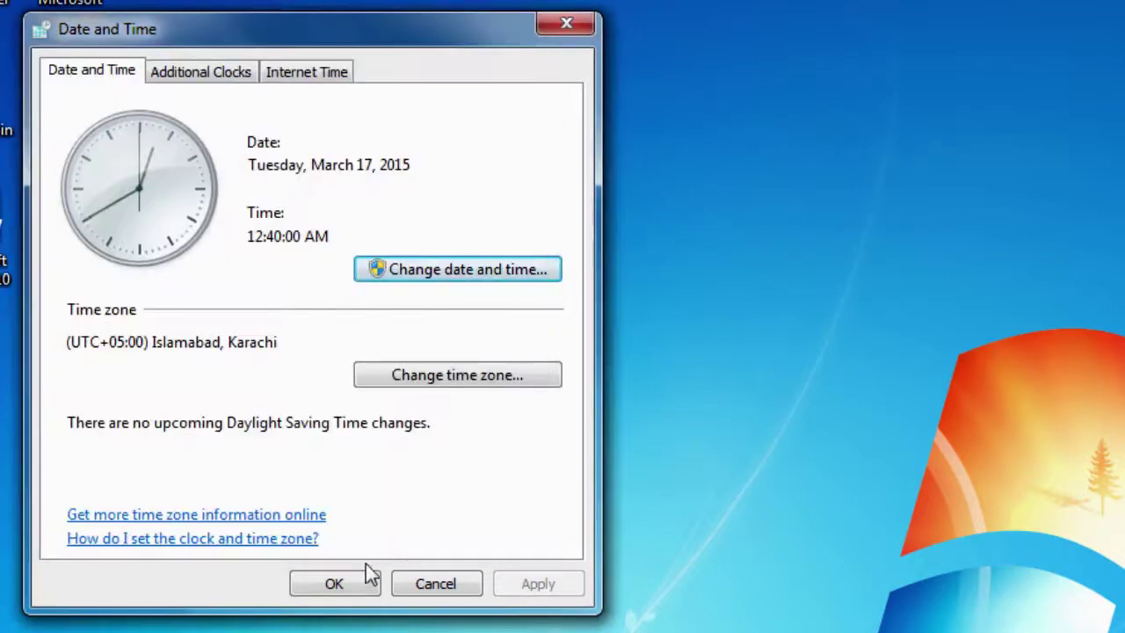
left_click(357, 577)
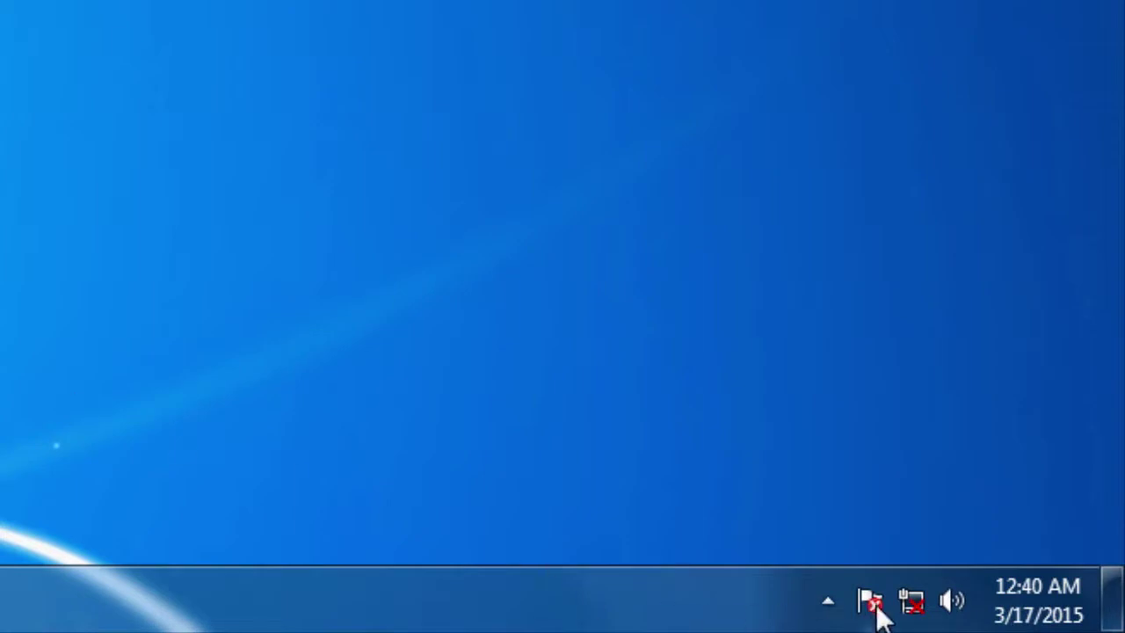
- Open the speaker volume control and adjust its level slightly
left_click(952, 603)
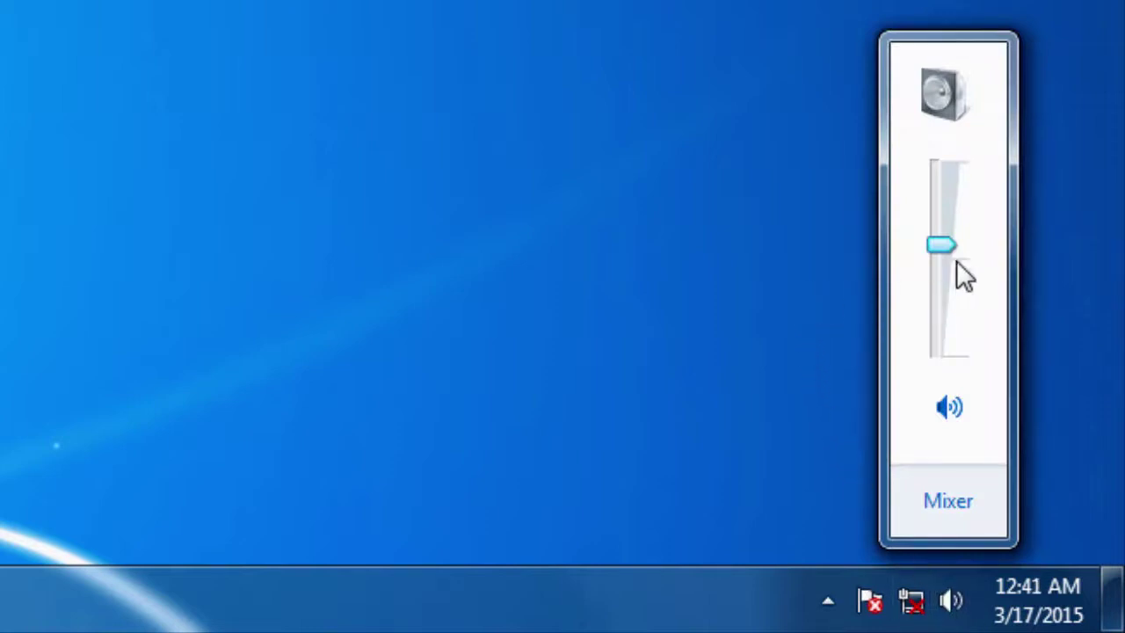
mouse_move(954, 252)
left_mouse_down()
mouse_move(947, 173)
mouse_move(942, 246)
left_mouse_up()
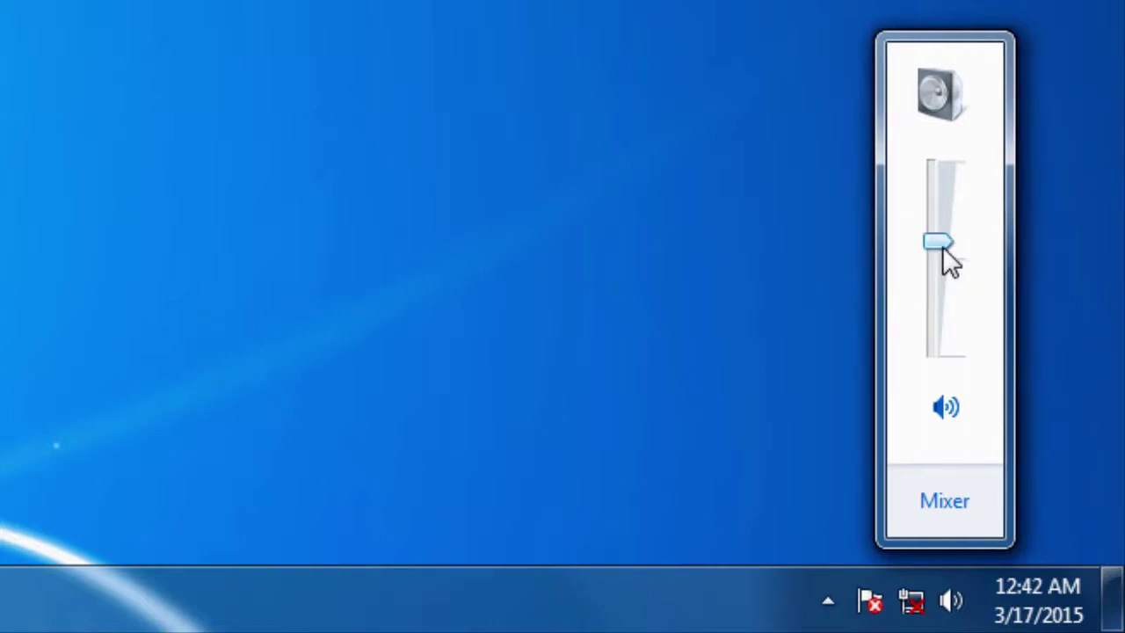
- Apply the Architecture Aero theme in the Personalization settings and minimize the window to reveal the desktop
right_click(562, 619)
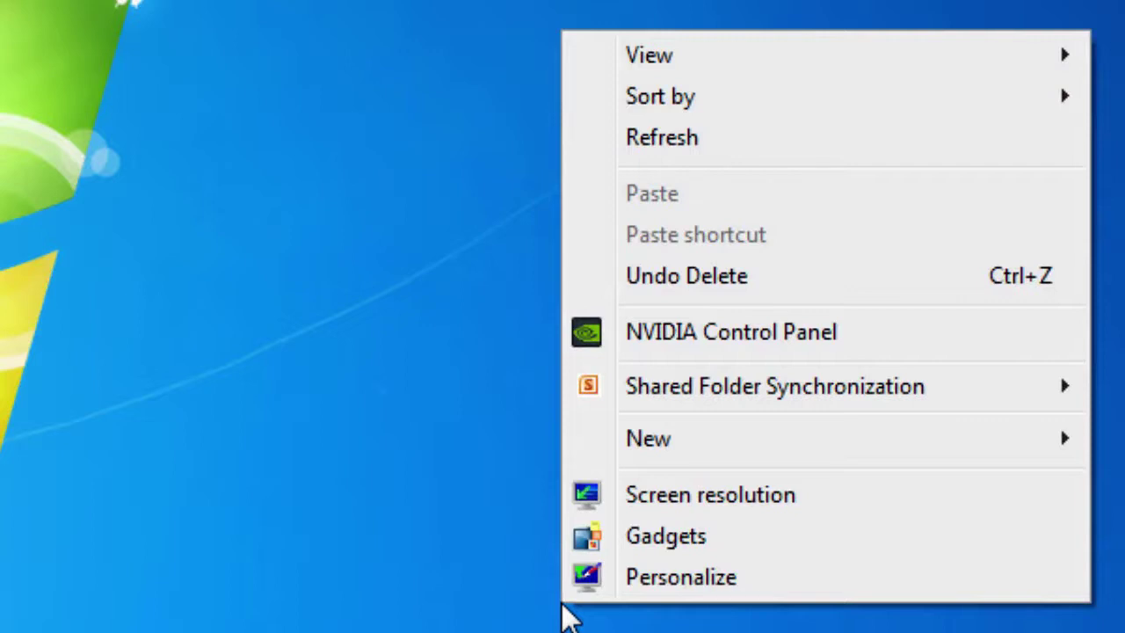
left_click(691, 585)
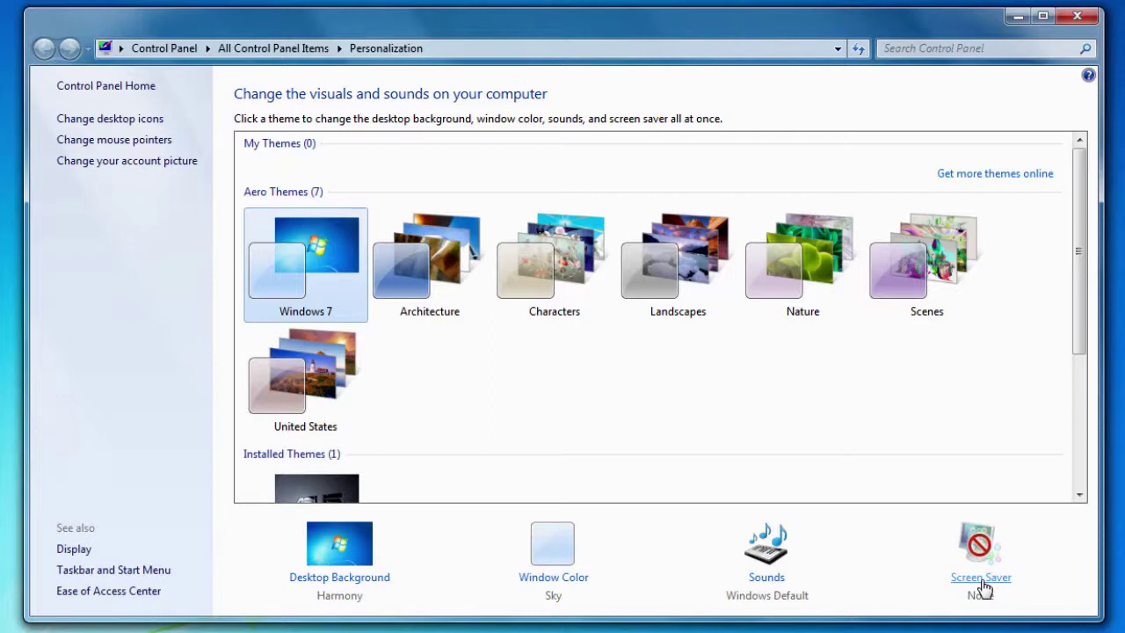
left_click(450, 309)
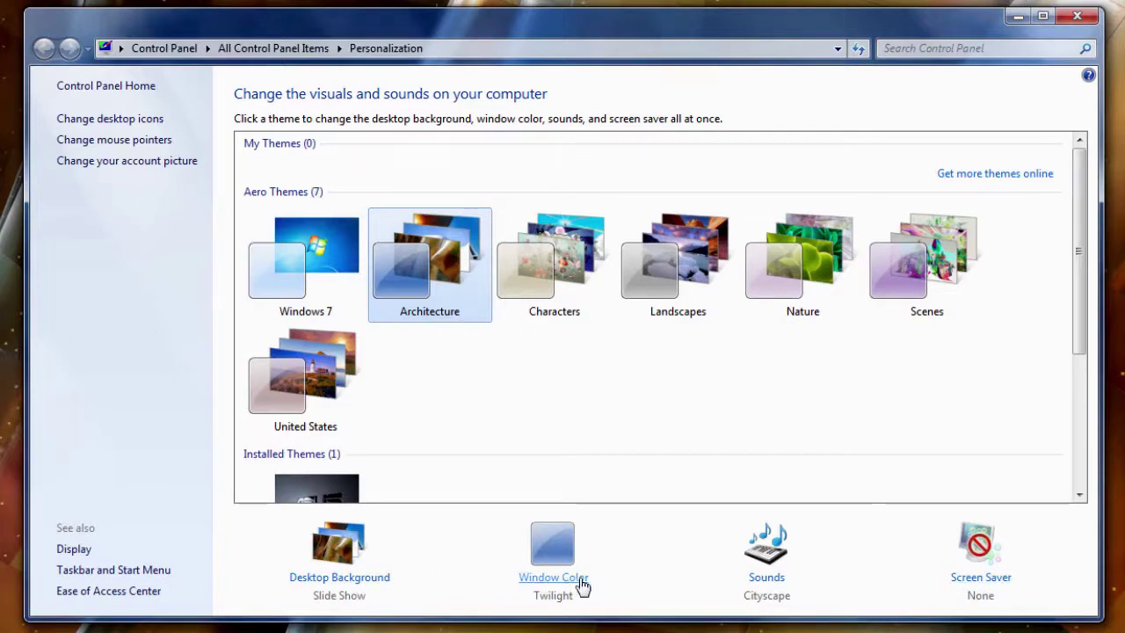
left_click(1018, 16)
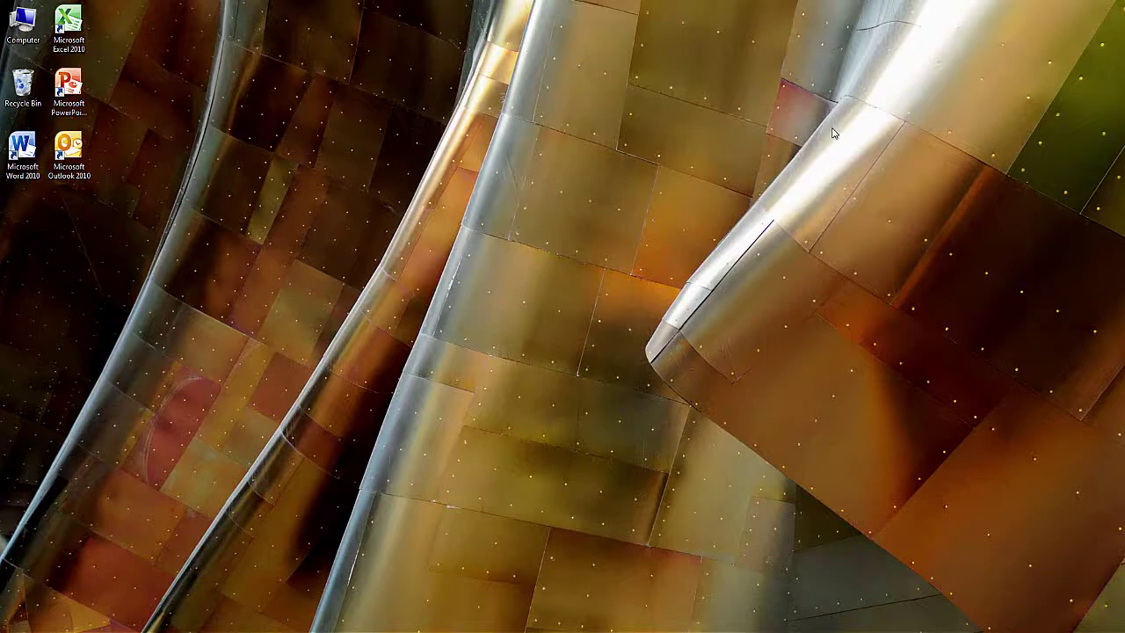
- Reopen the Personalization settings and choose the fifth Architecture picture, the building with the disc-covered facade, as the only desktop background
right_click(834, 132)
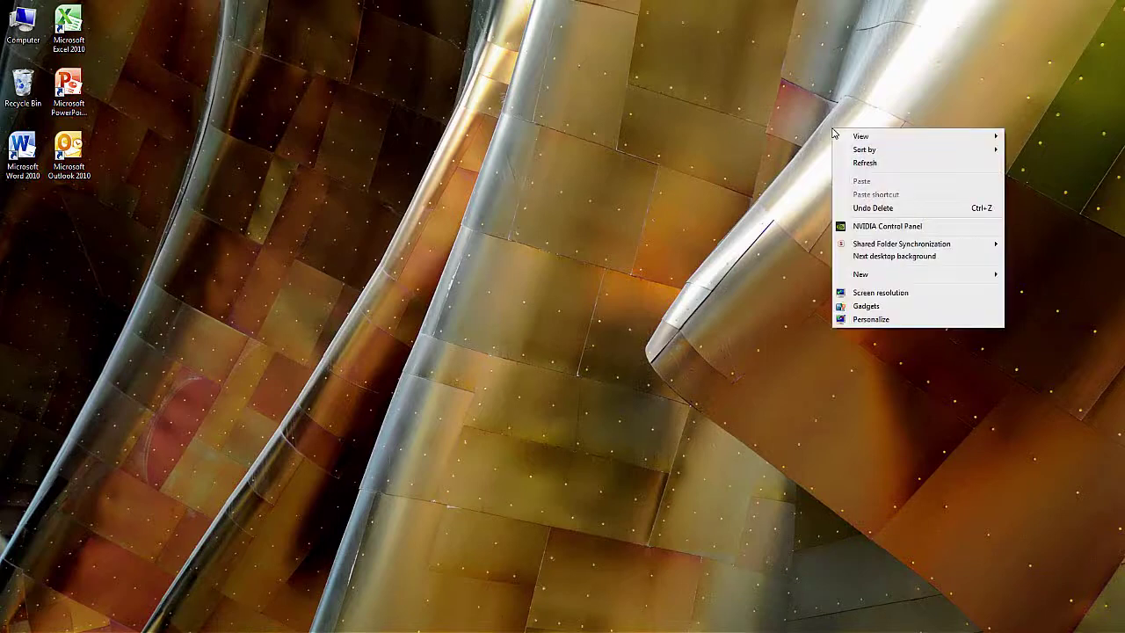
left_click(871, 320)
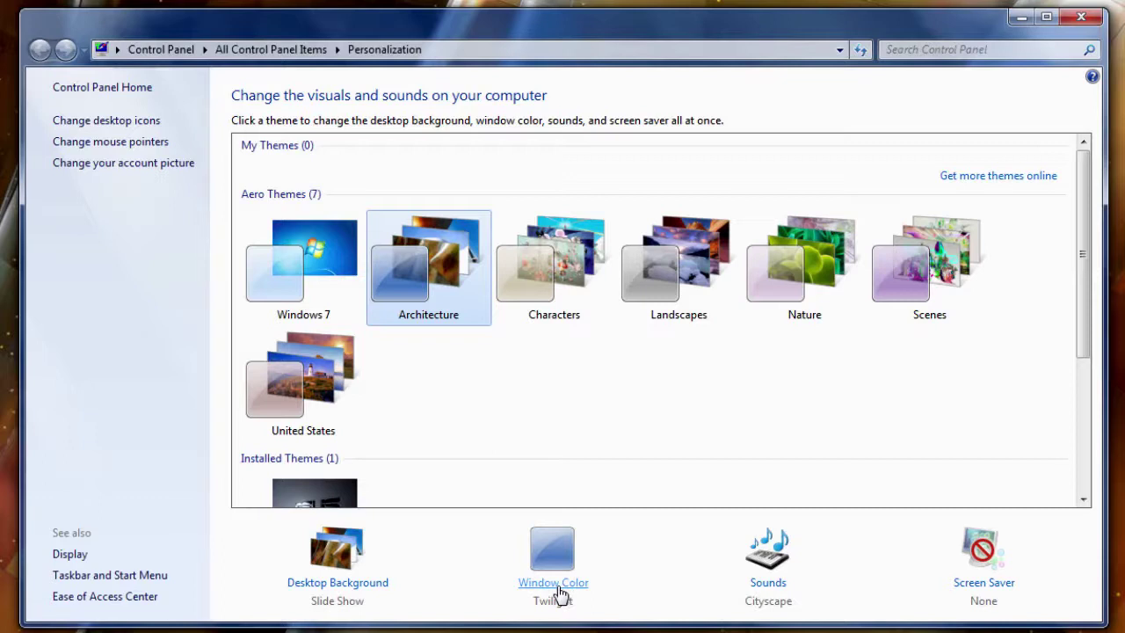
left_click(350, 574)
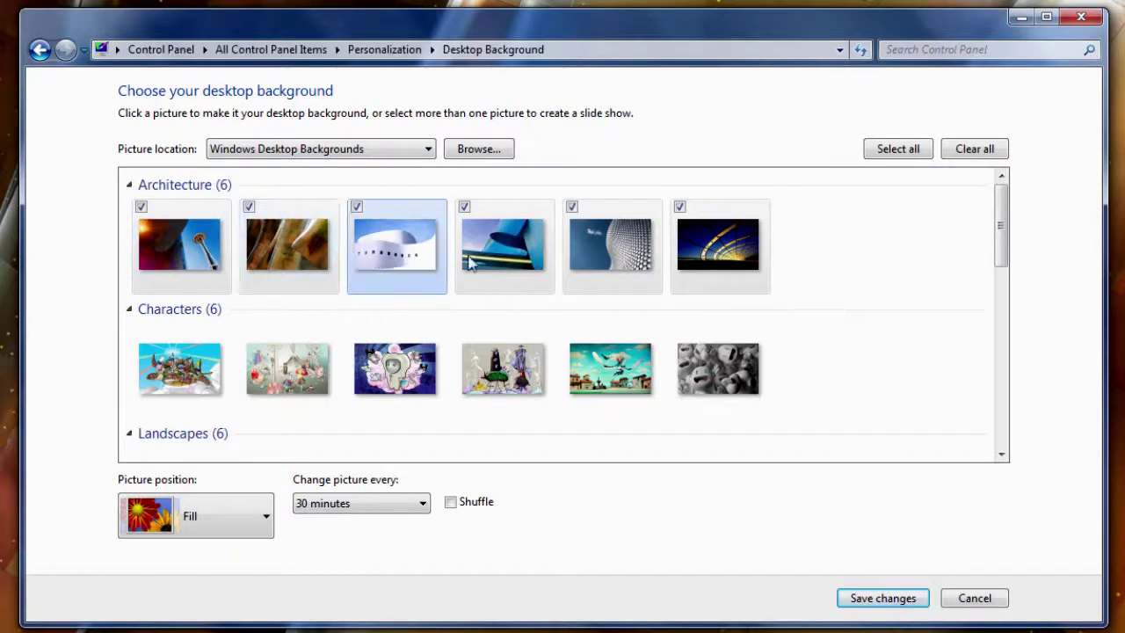
left_click_drag(995, 251, 1034, 247)
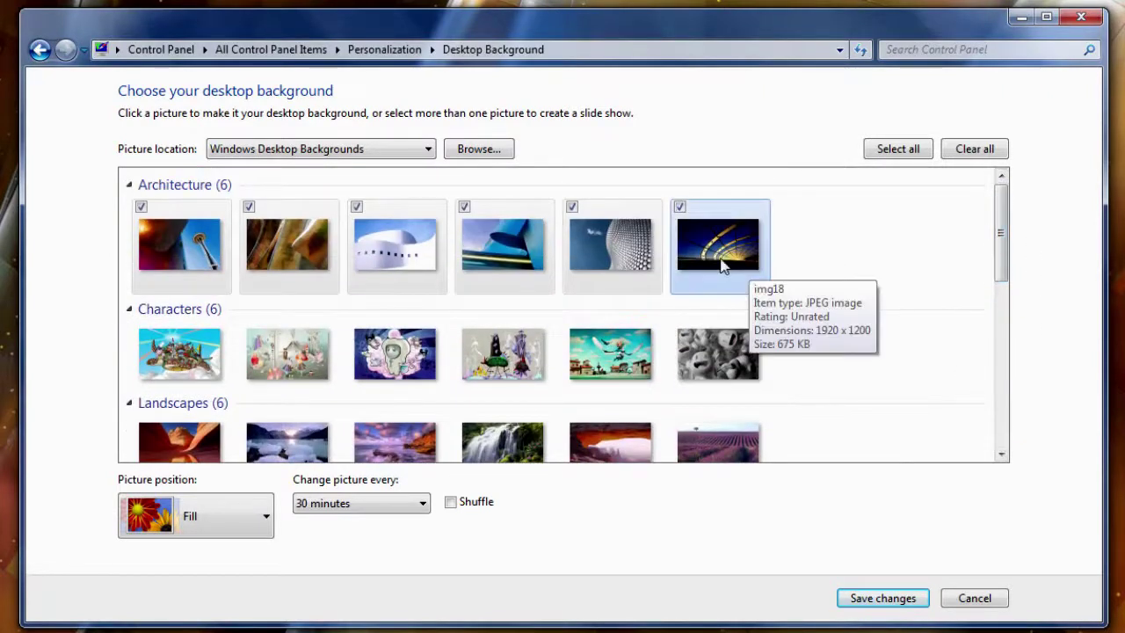
left_click(641, 269)
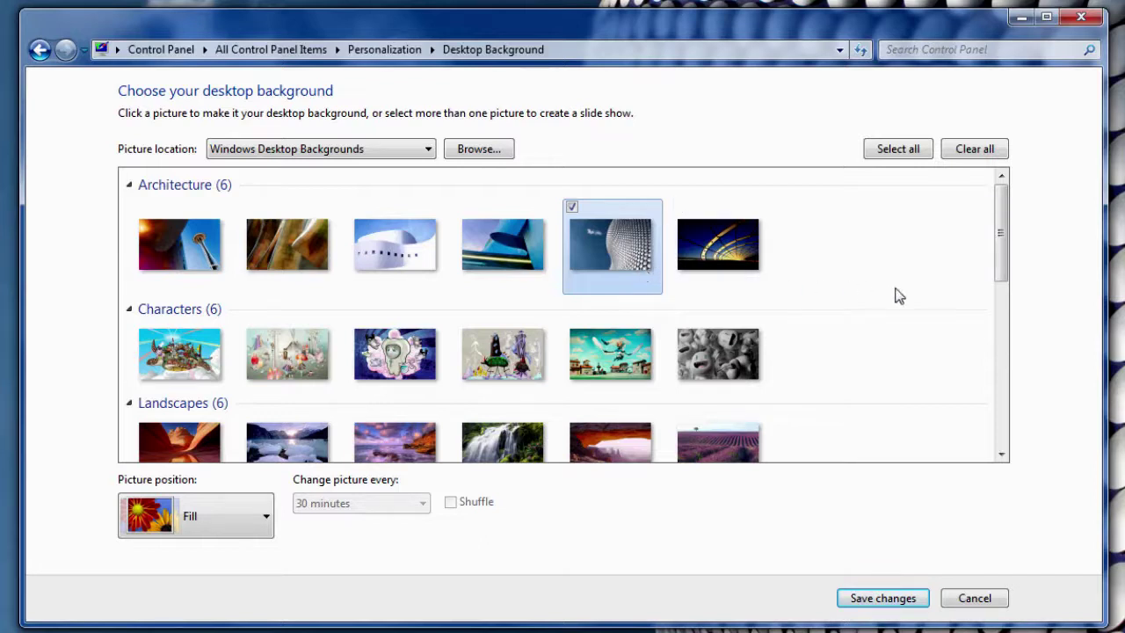
- Select all the Windows desktop background pictures to create a slide show
left_click_drag(1000, 276, 1002, 448)
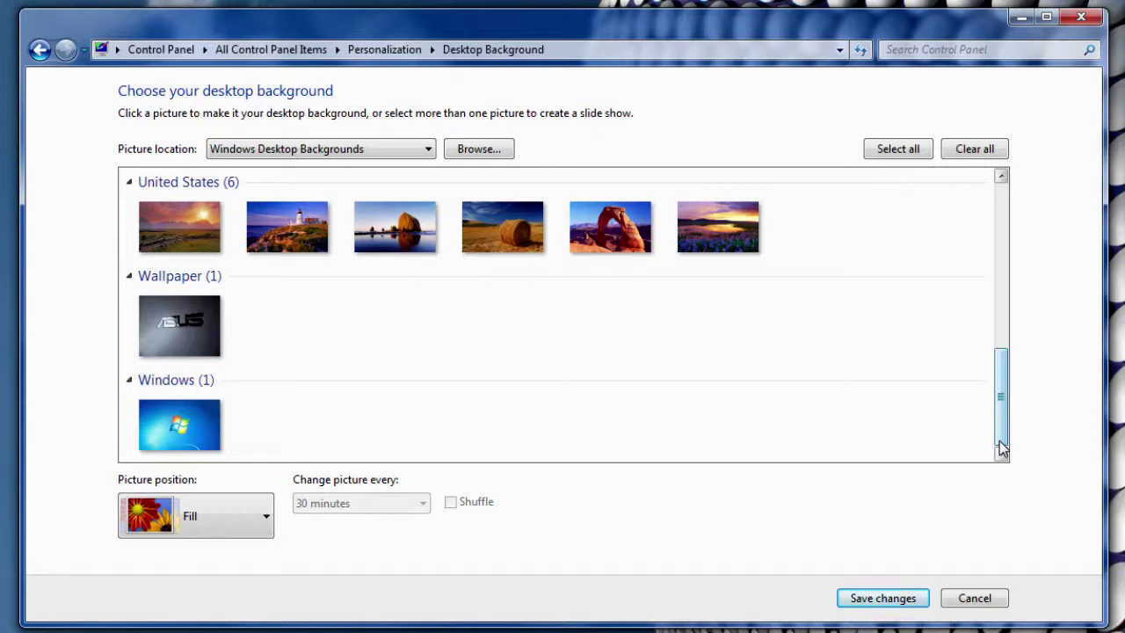
left_click(909, 151)
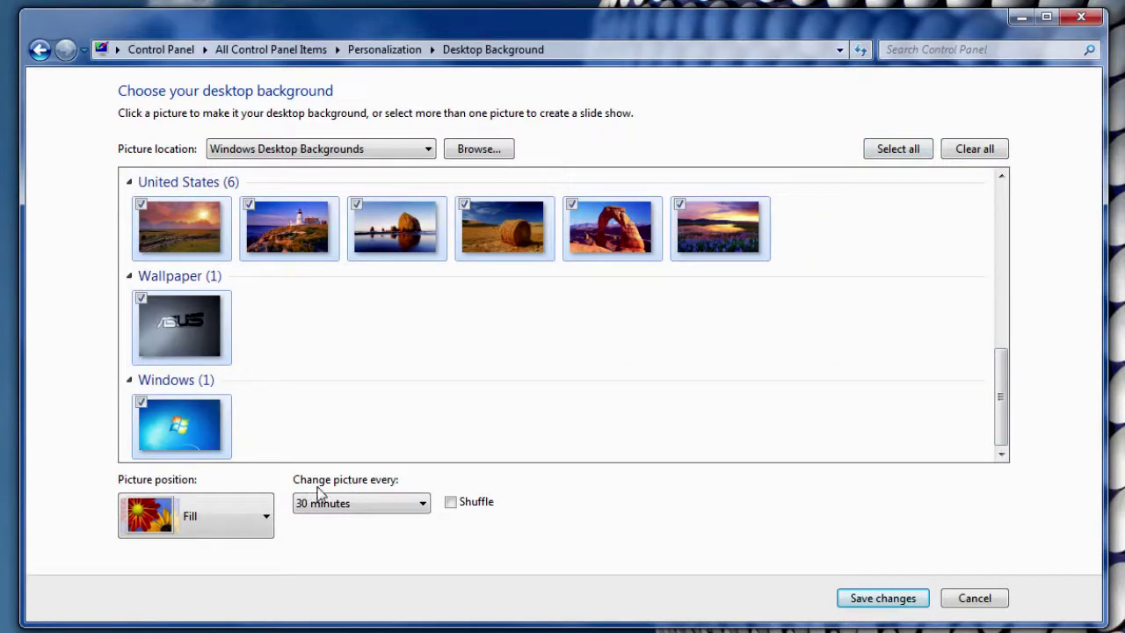
- Set the desktop background slide show to change picture every 10 seconds and save the changes
left_click(426, 508)
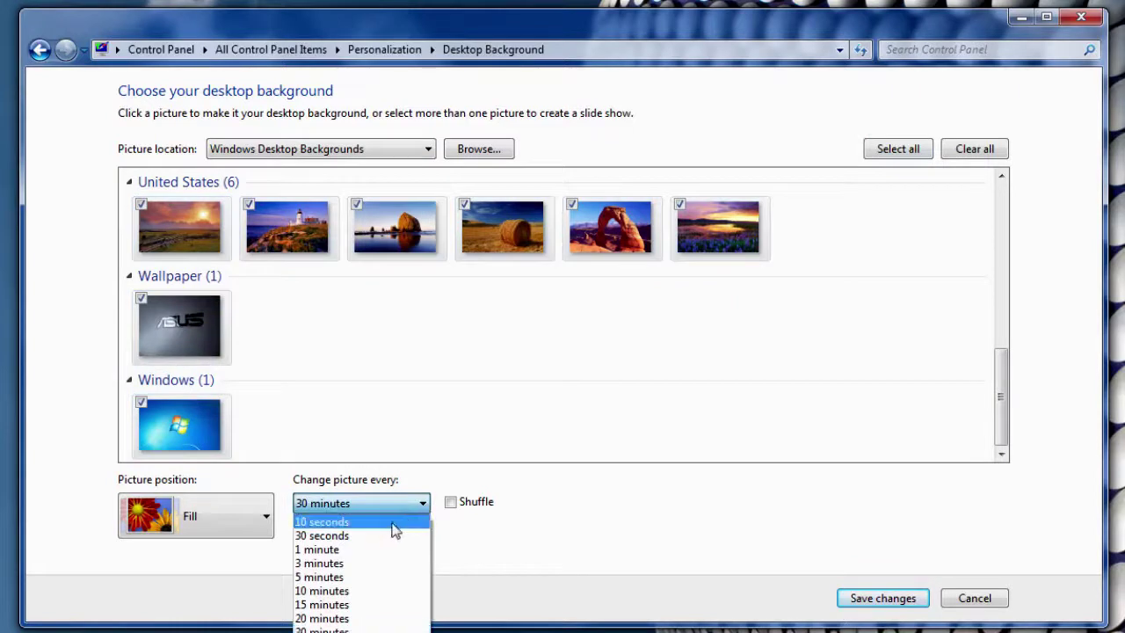
left_click(321, 523)
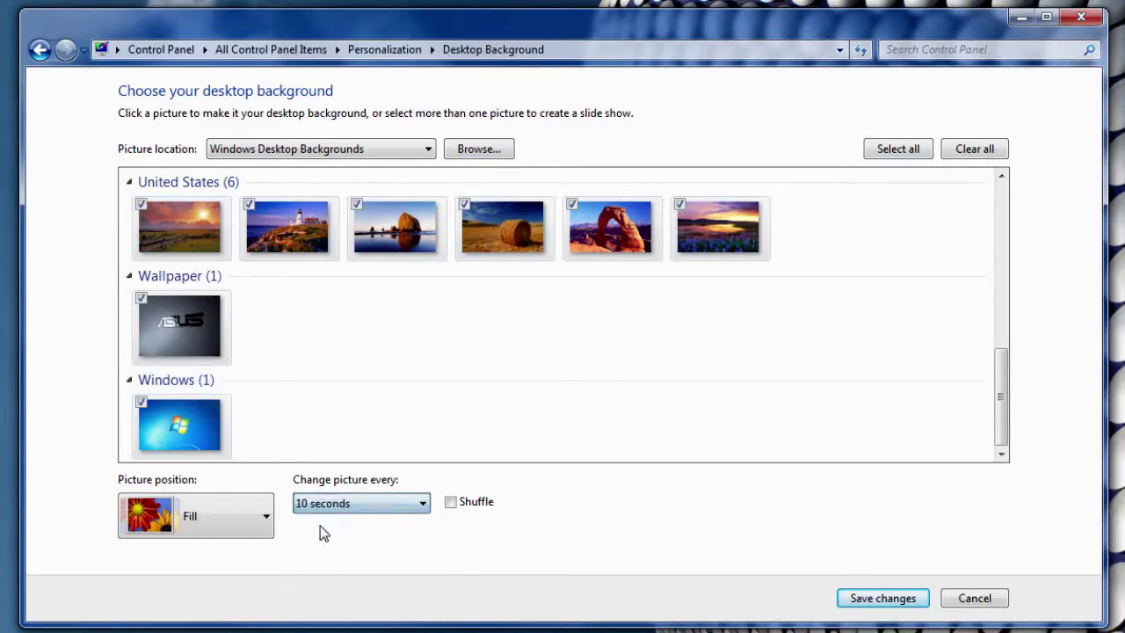
left_click(877, 603)
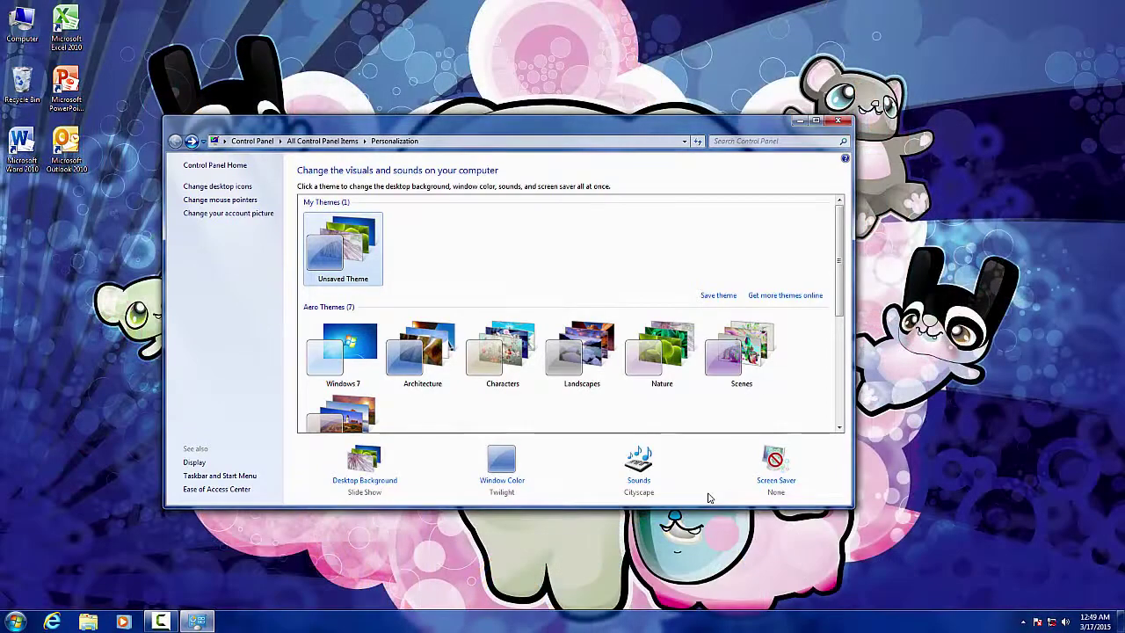
- Load the My Pictures library folder as the background picture location and choose the green hillside with the lone tree as the only background
left_click(365, 479)
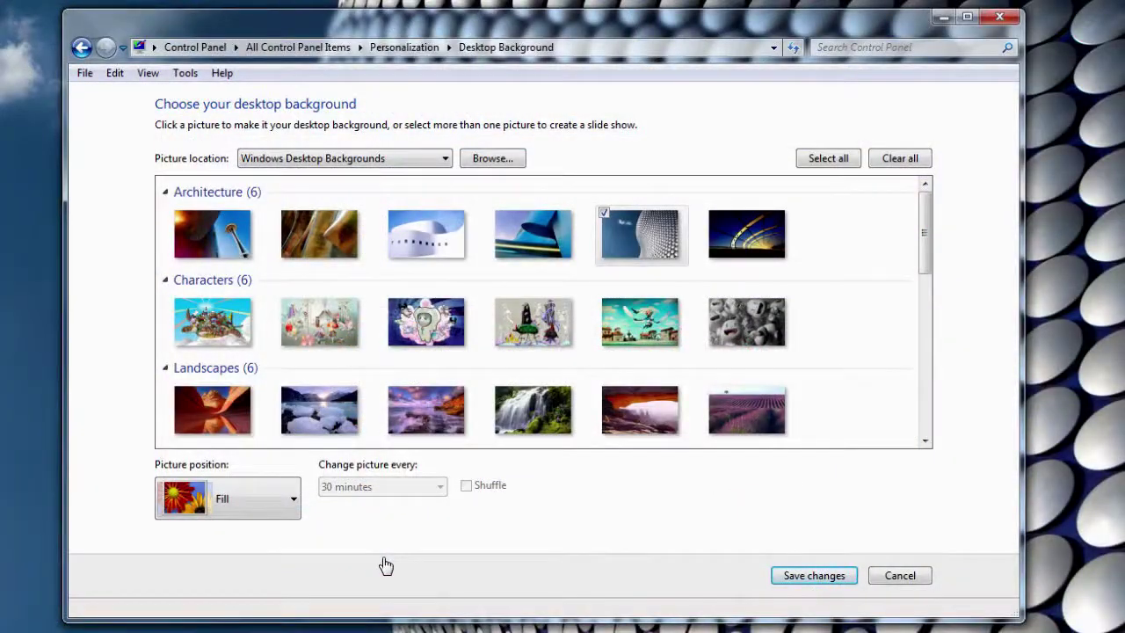
left_click(491, 159)
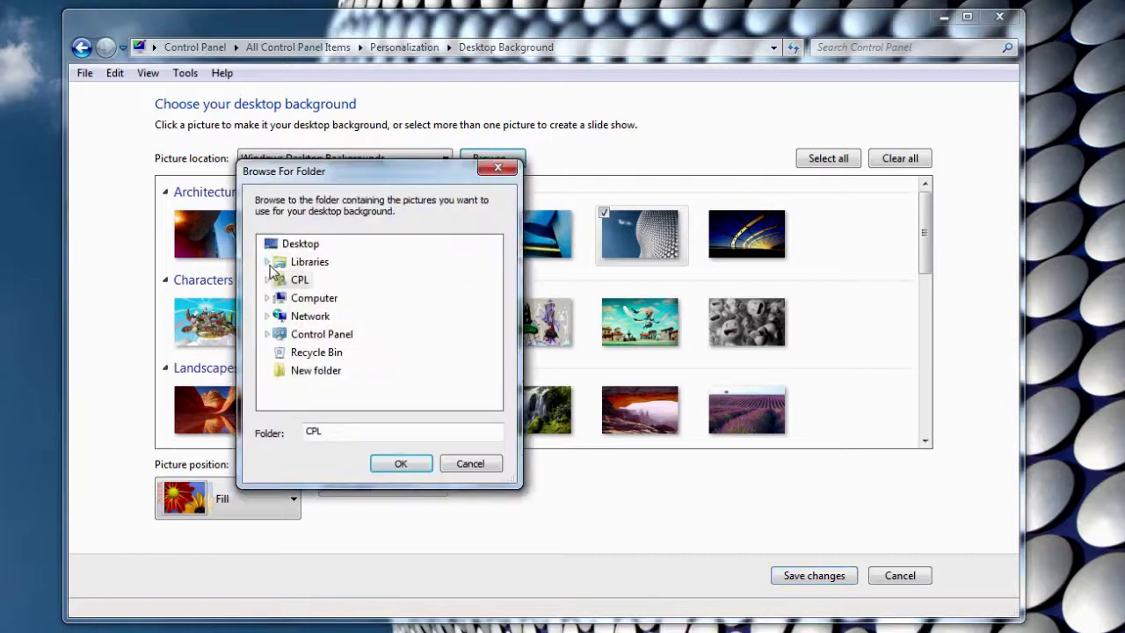
left_click(267, 261)
left_click(275, 315)
left_click(321, 339)
left_click(407, 466)
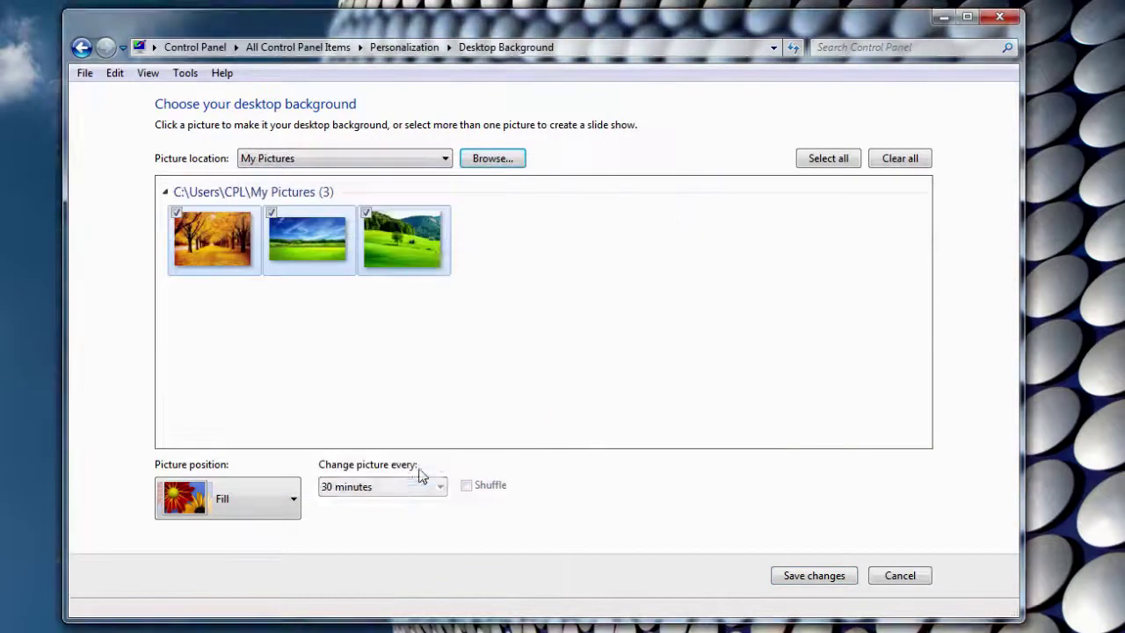
left_click(413, 253)
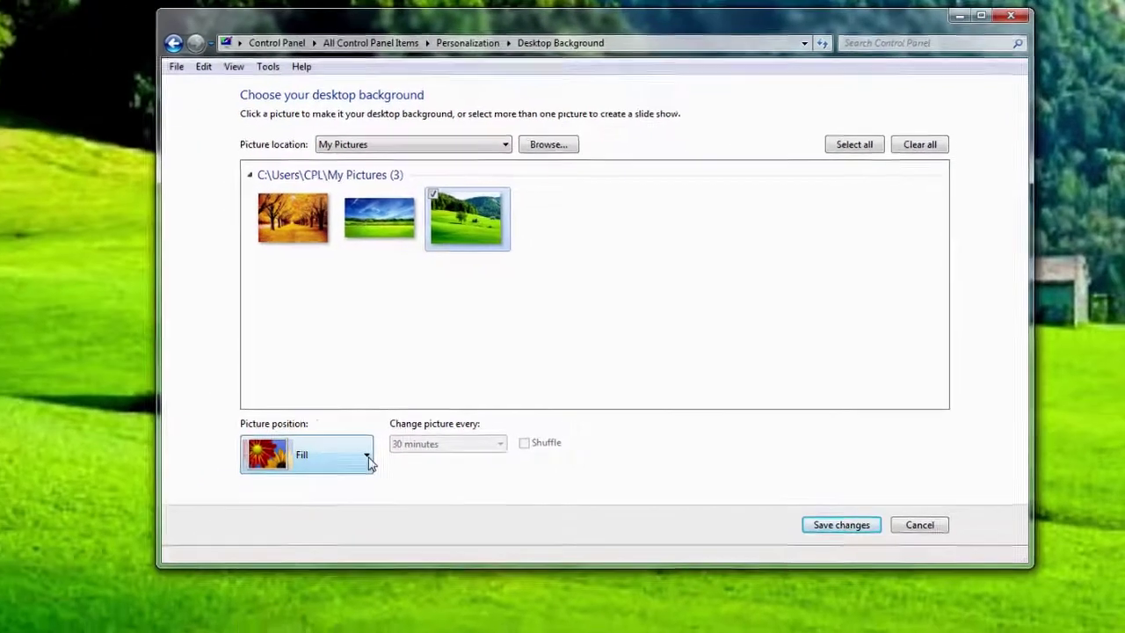
- Choose the Fill picture position and minimize the window to view the background on the desktop
left_click(293, 499)
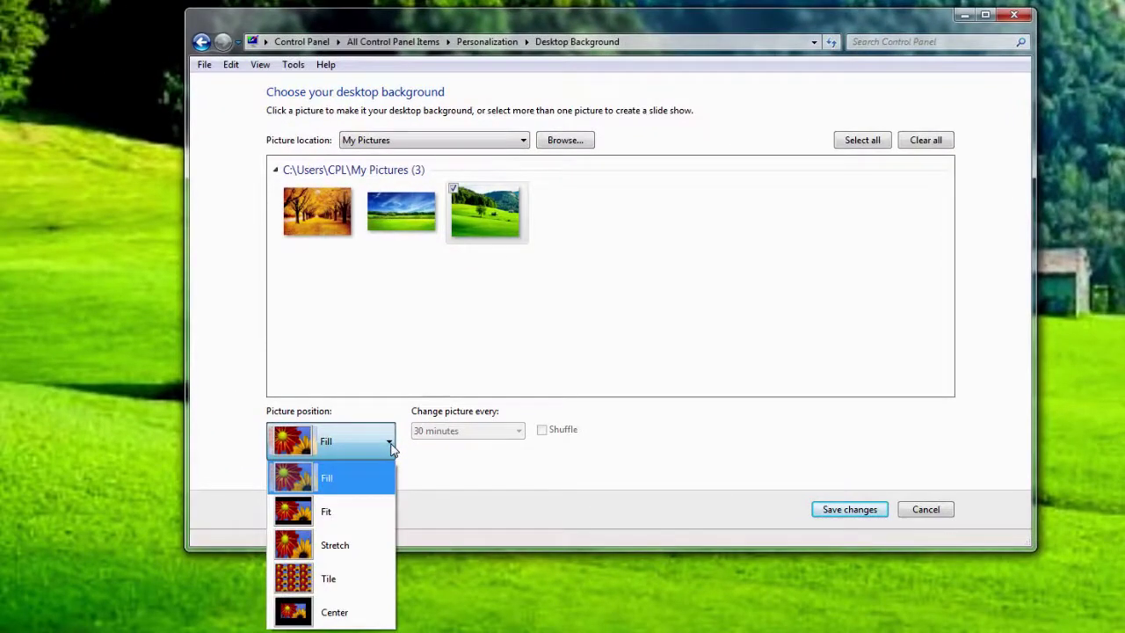
left_click(359, 487)
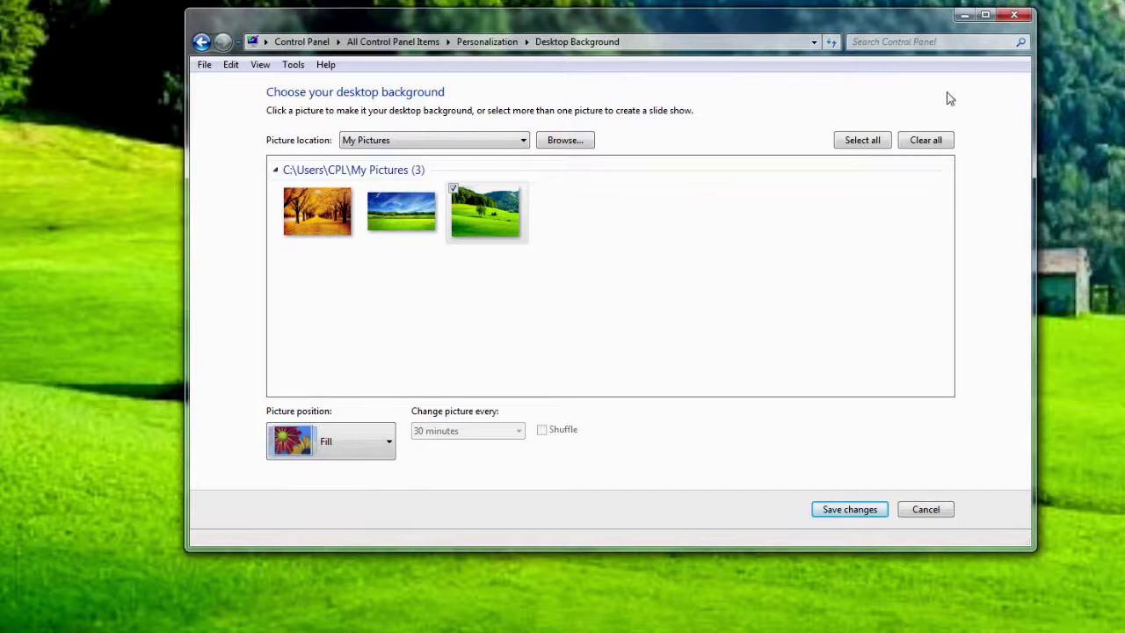
left_click(967, 15)
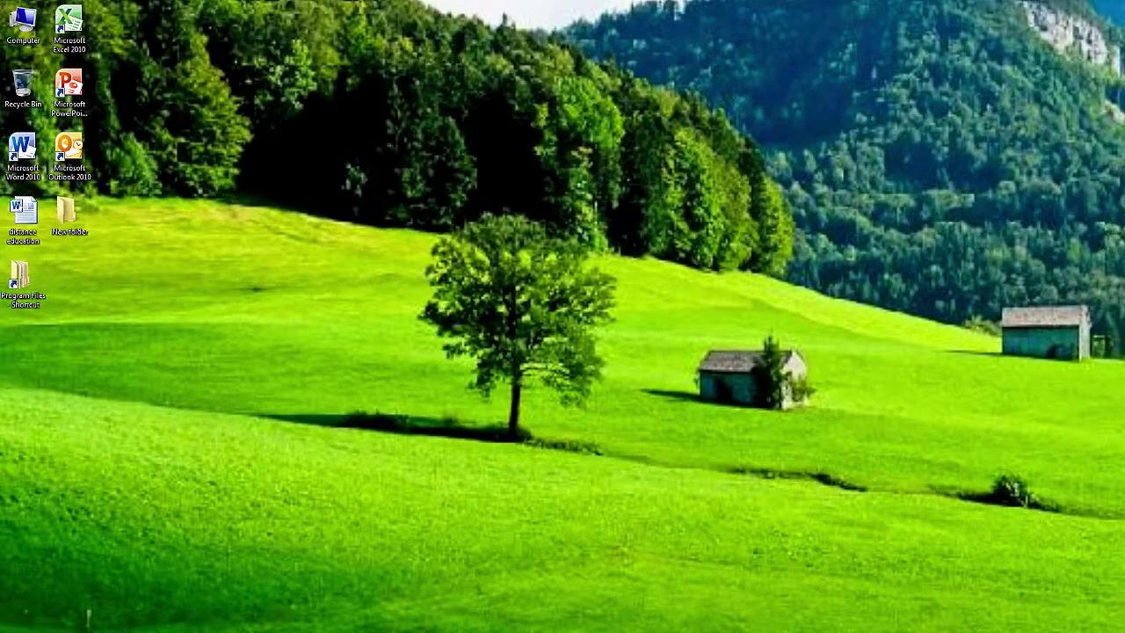
- Restore the Desktop Background window, set the picture position to Fit, and minimize the window to view the result
left_click(357, 619)
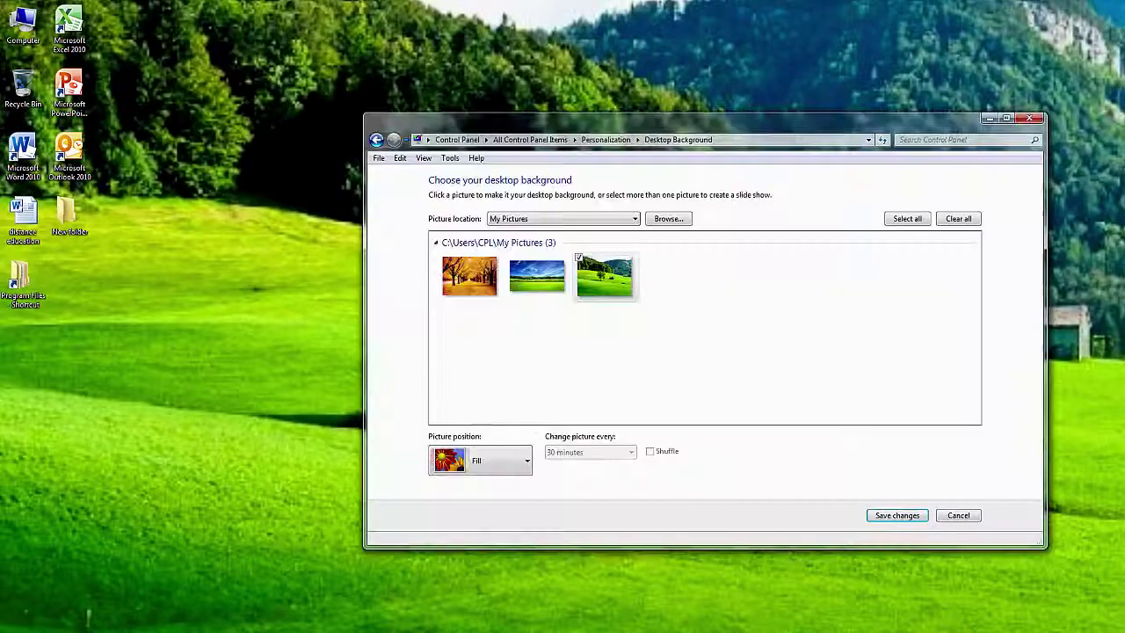
left_click(517, 459)
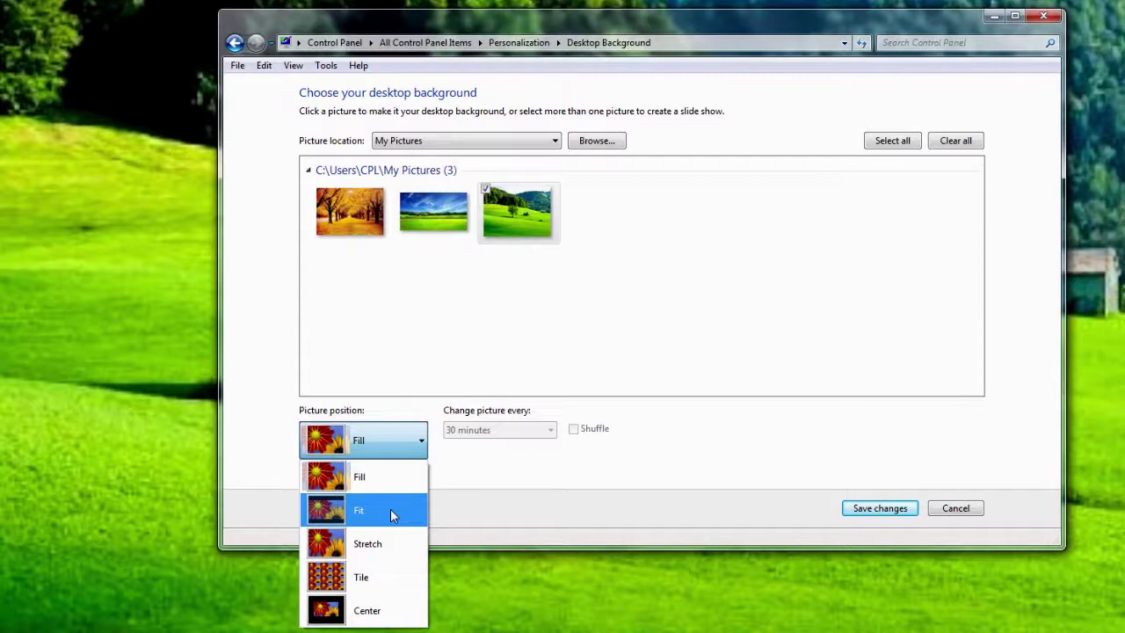
left_click(390, 510)
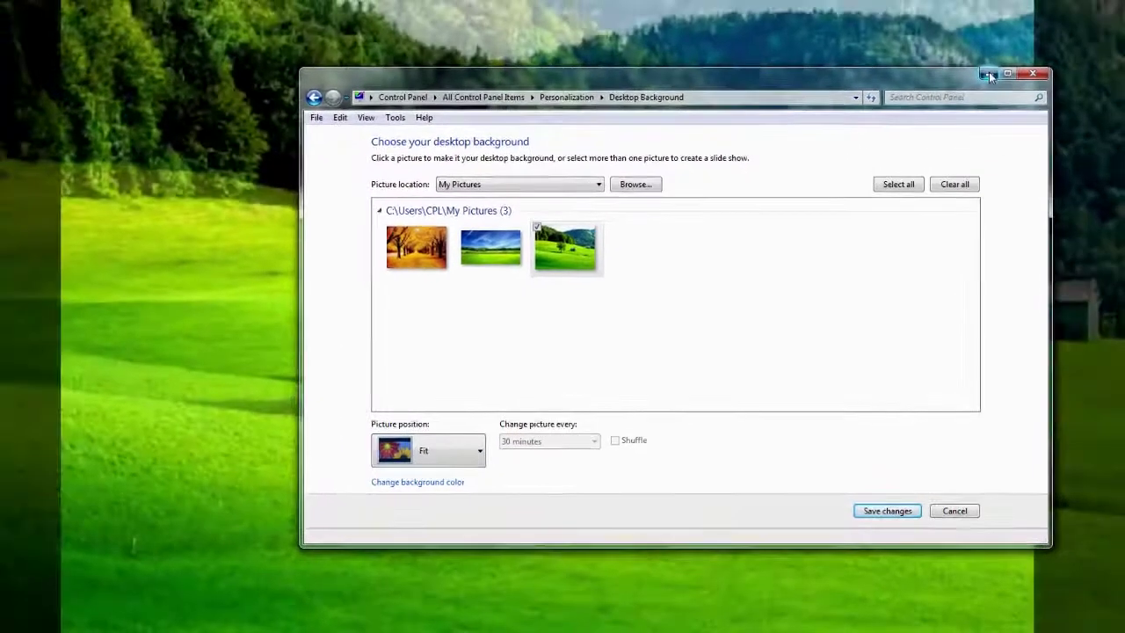
left_click(989, 75)
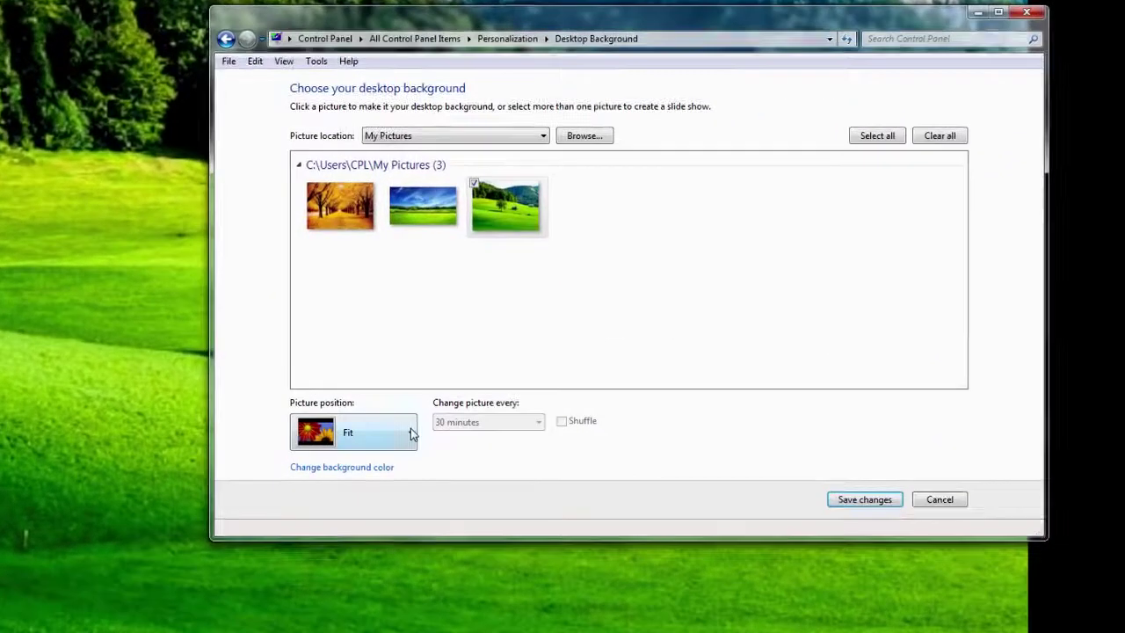
- Set the background's picture position to Stretch and minimize the window to view the desktop
left_click(411, 431)
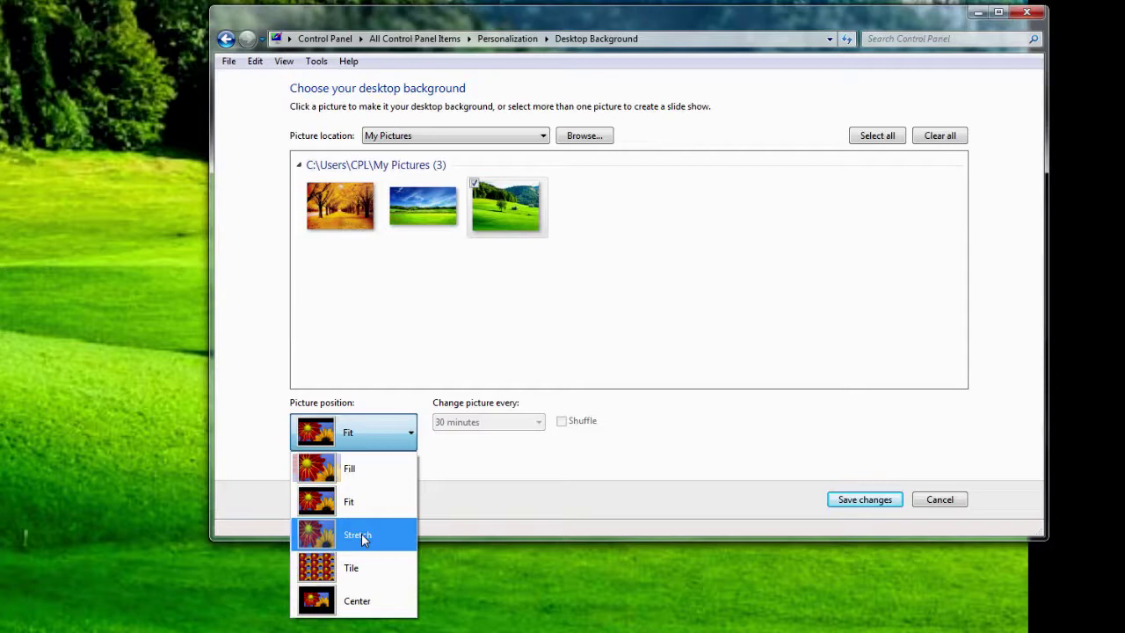
left_click(361, 533)
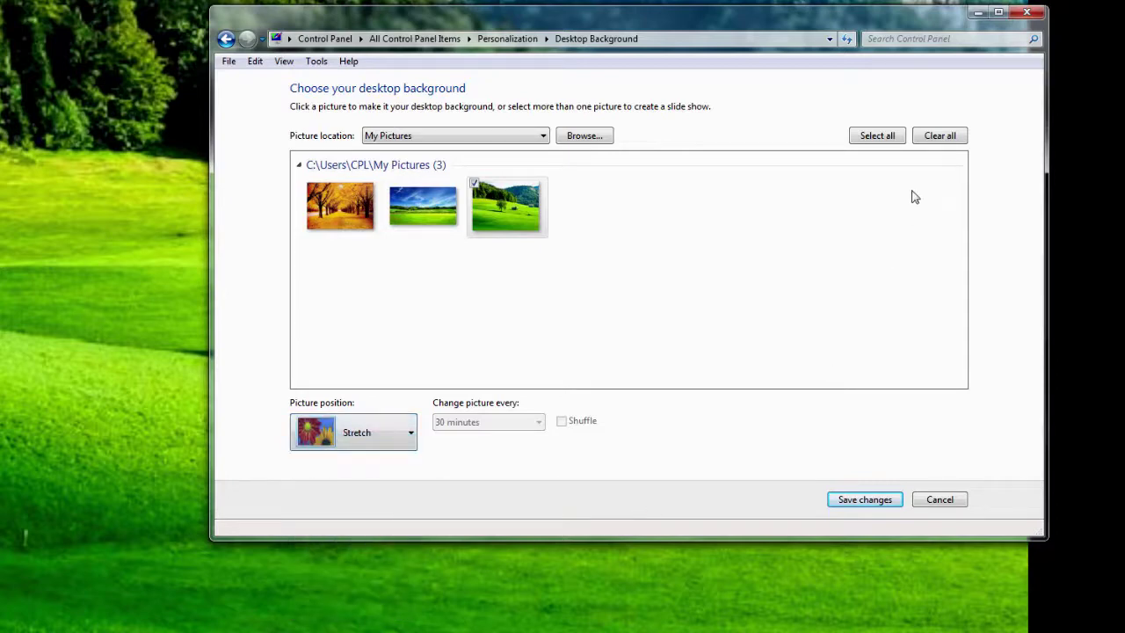
left_click(978, 25)
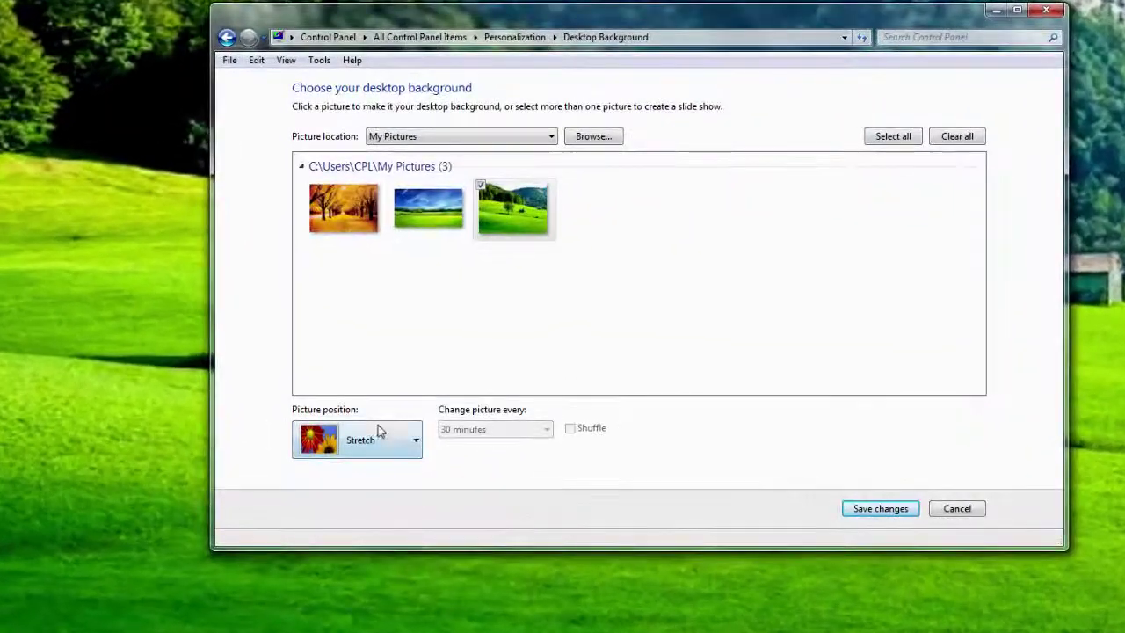
- Switch the background's picture position to Tile and minimize the window to view the repeated picture
left_click(418, 447)
left_click(383, 580)
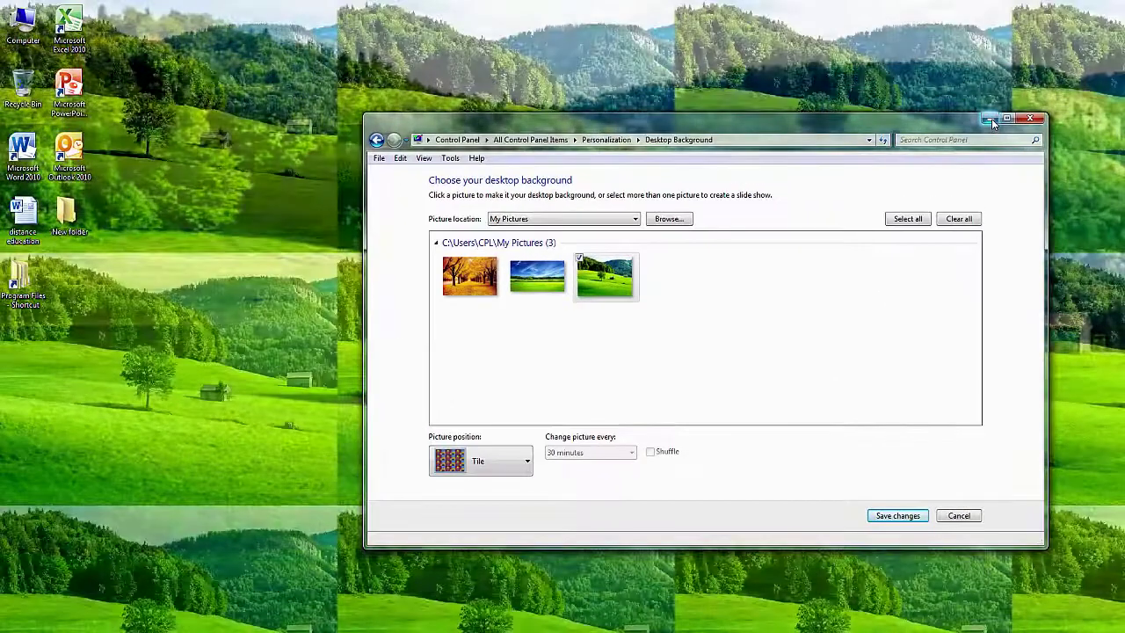
left_click(990, 119)
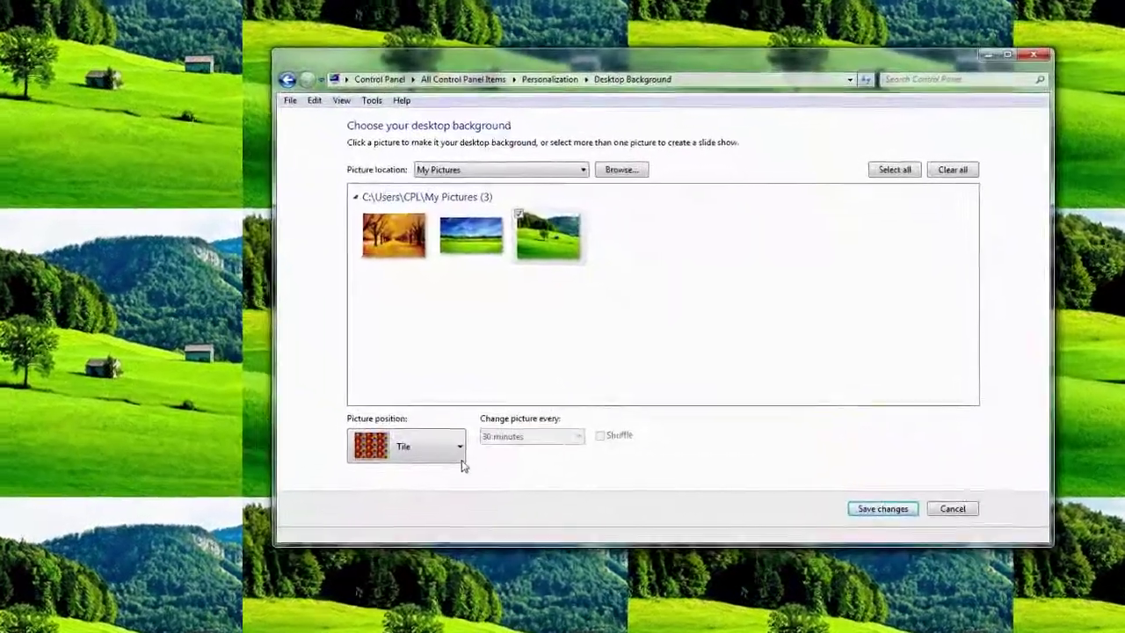
- Set the picture position to Center and minimize the window to view the centered picture on the desktop
left_click(514, 460)
left_click(365, 608)
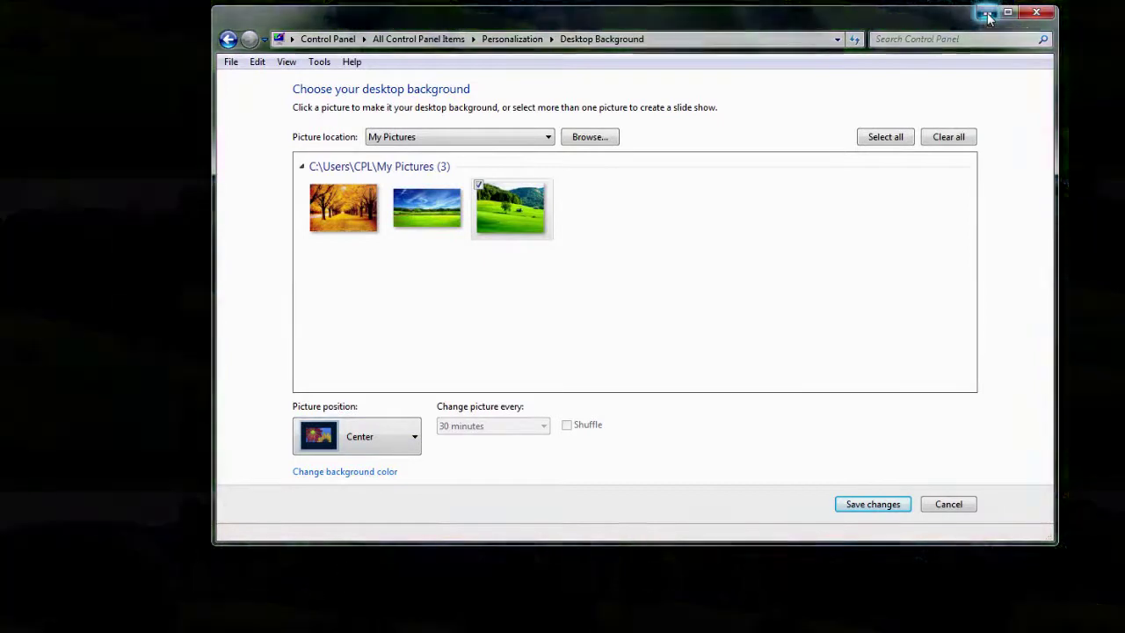
left_click(988, 13)
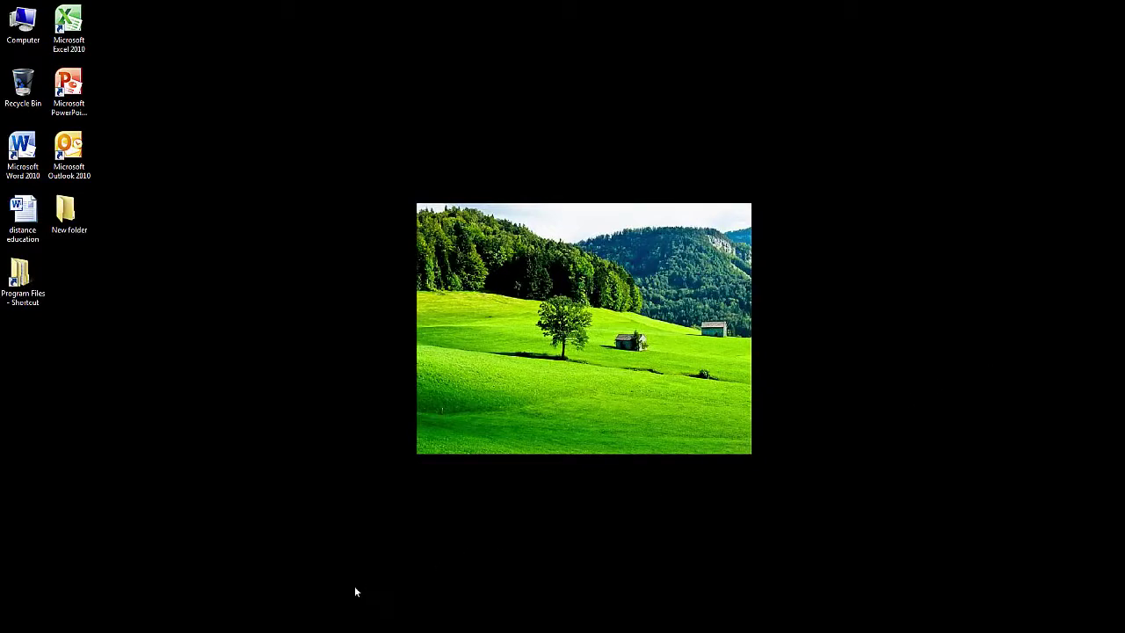
- Restore the Desktop Background window, set the picture position back to Fill, and save the changes
mouse_move(242, 631)
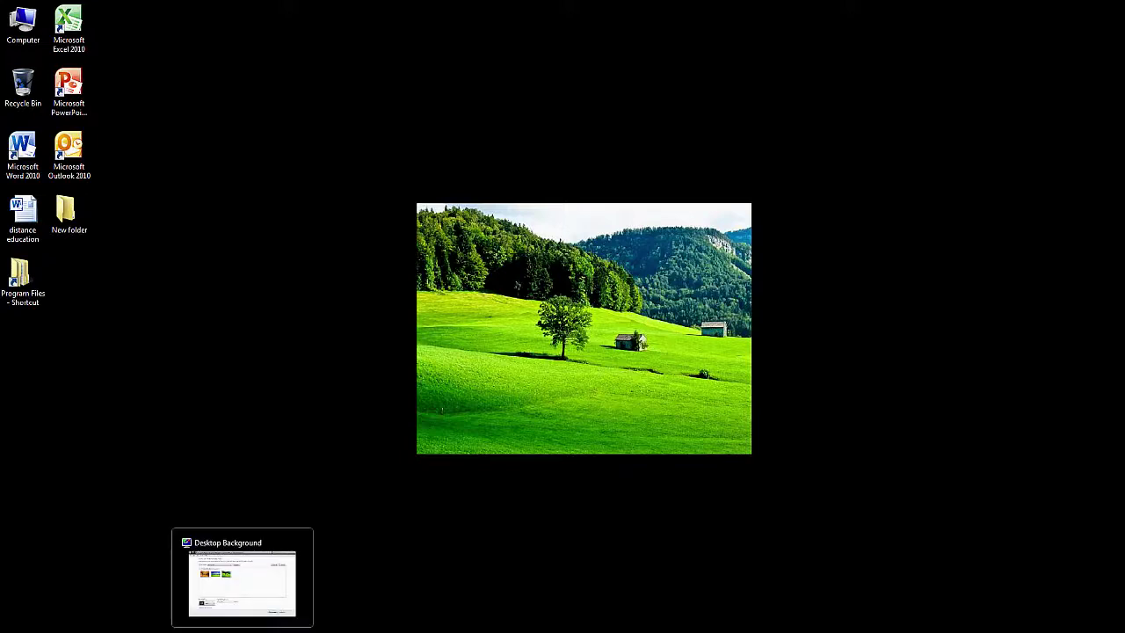
left_click(242, 581)
left_click(395, 439)
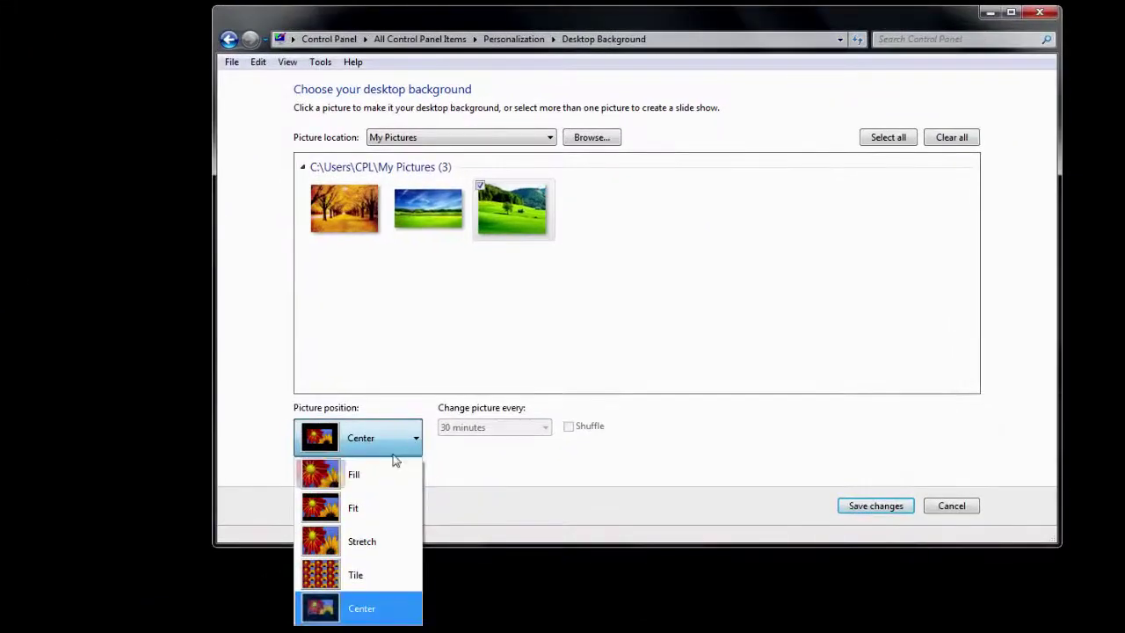
left_click(360, 475)
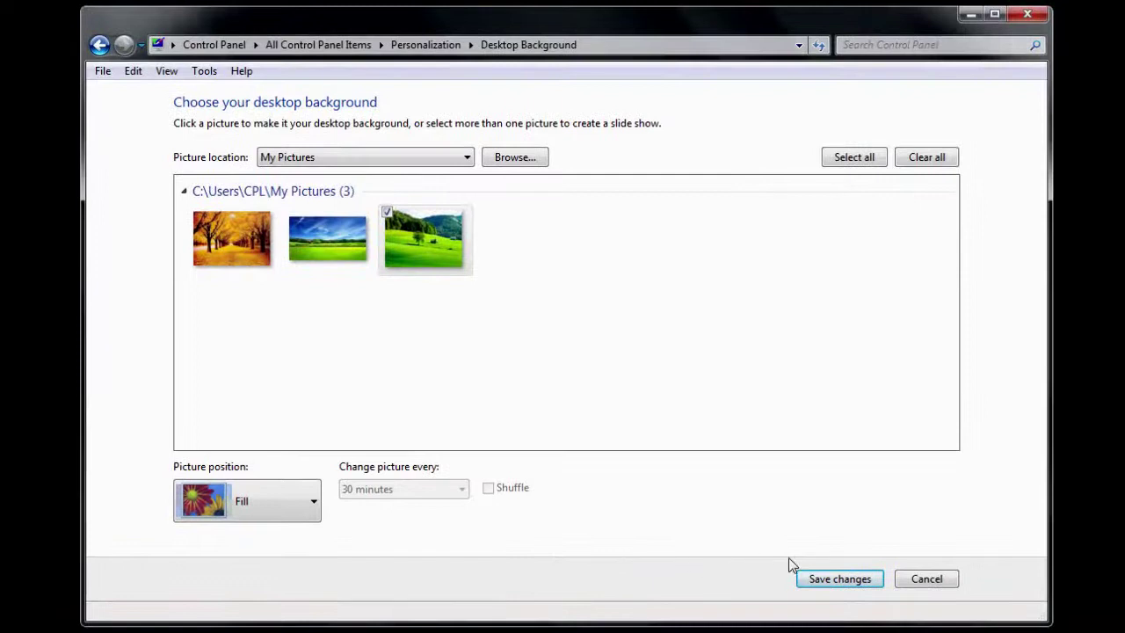
left_click(842, 583)
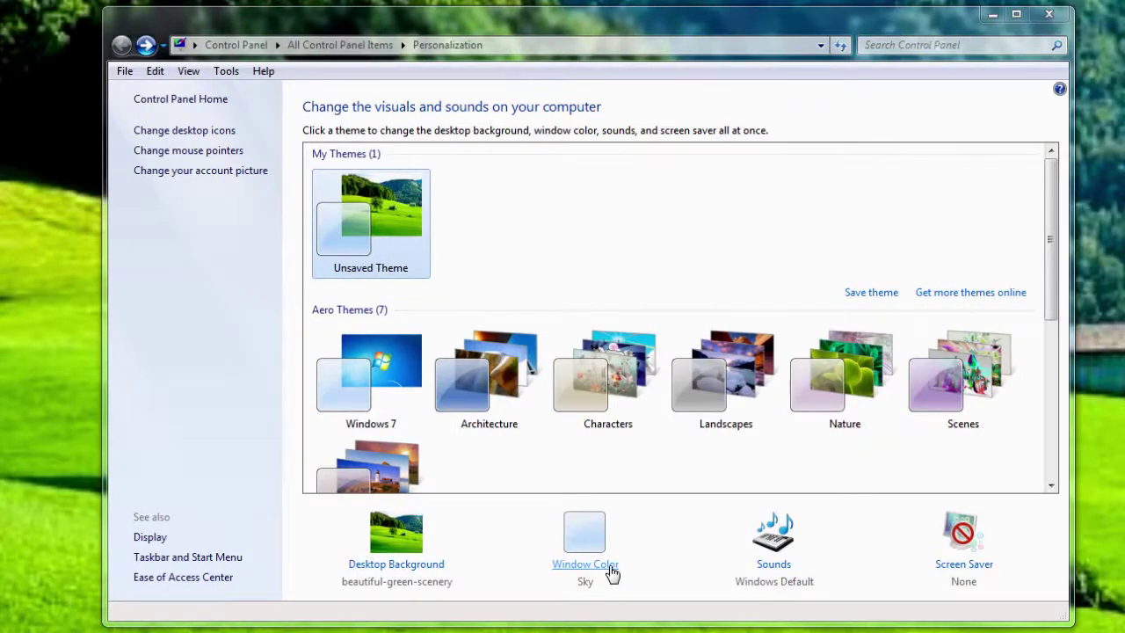
- Open the Window Color settings, choose the Chocolate color, and lower the color intensity slightly
left_click(611, 571)
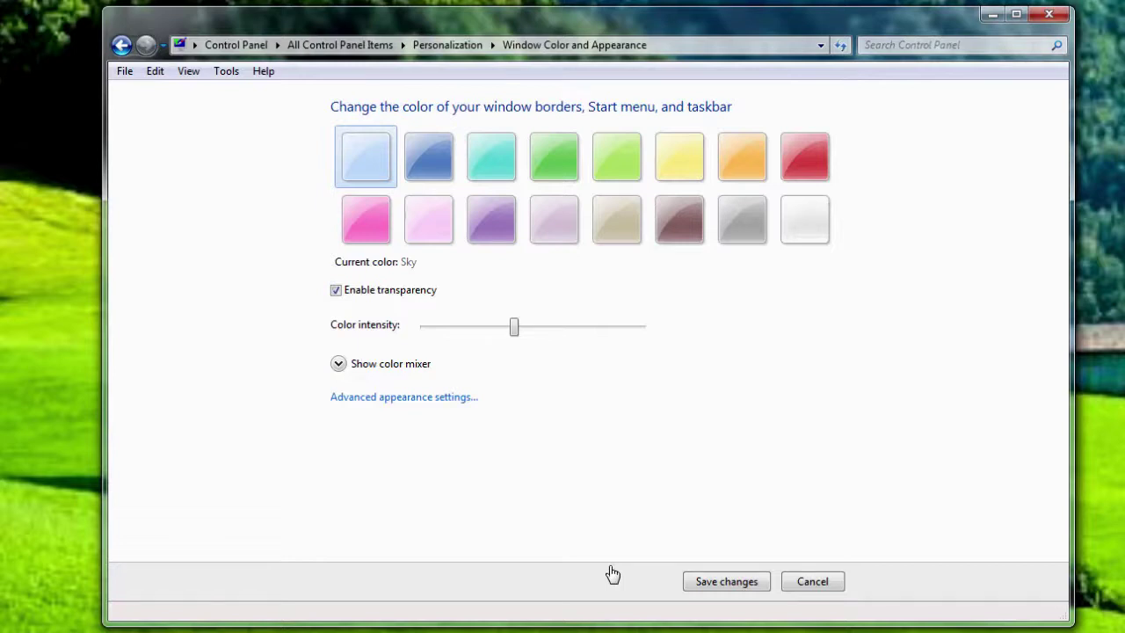
left_click(679, 227)
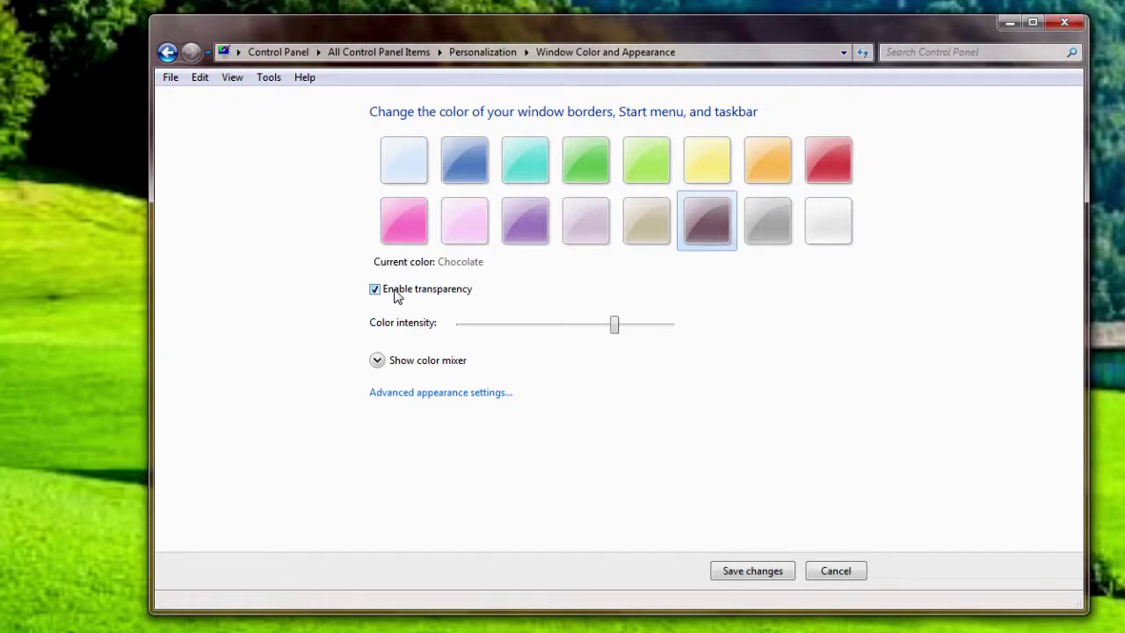
left_click_drag(614, 324, 613, 359)
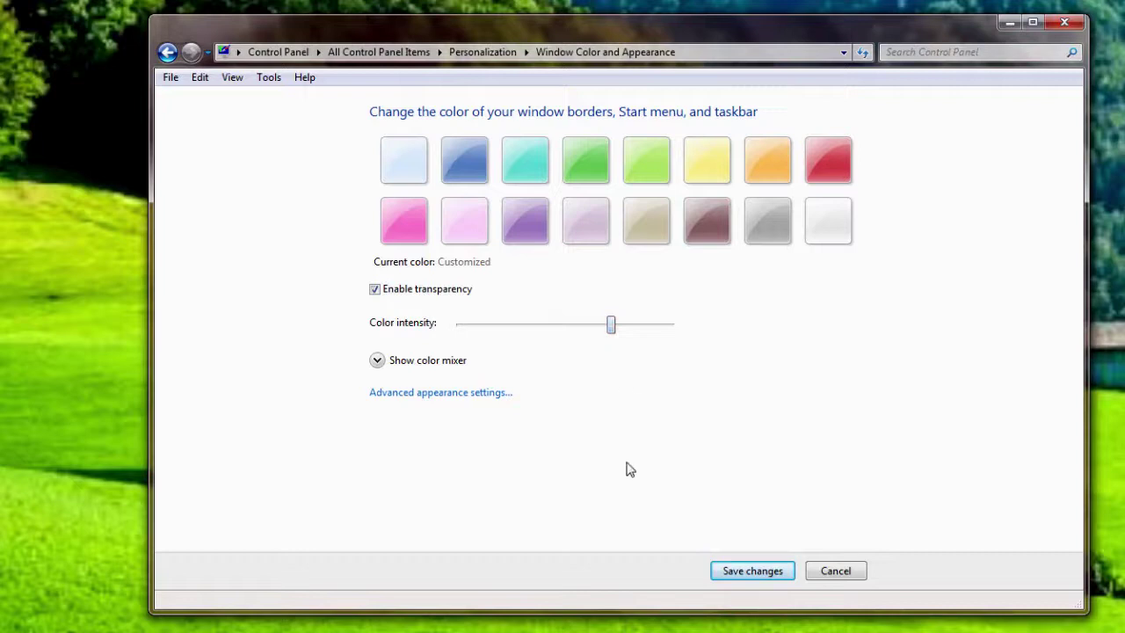
- Show the color mixer, raise the hue slightly, lower the saturation, increase the brightness, and save the custom window color
left_click(377, 361)
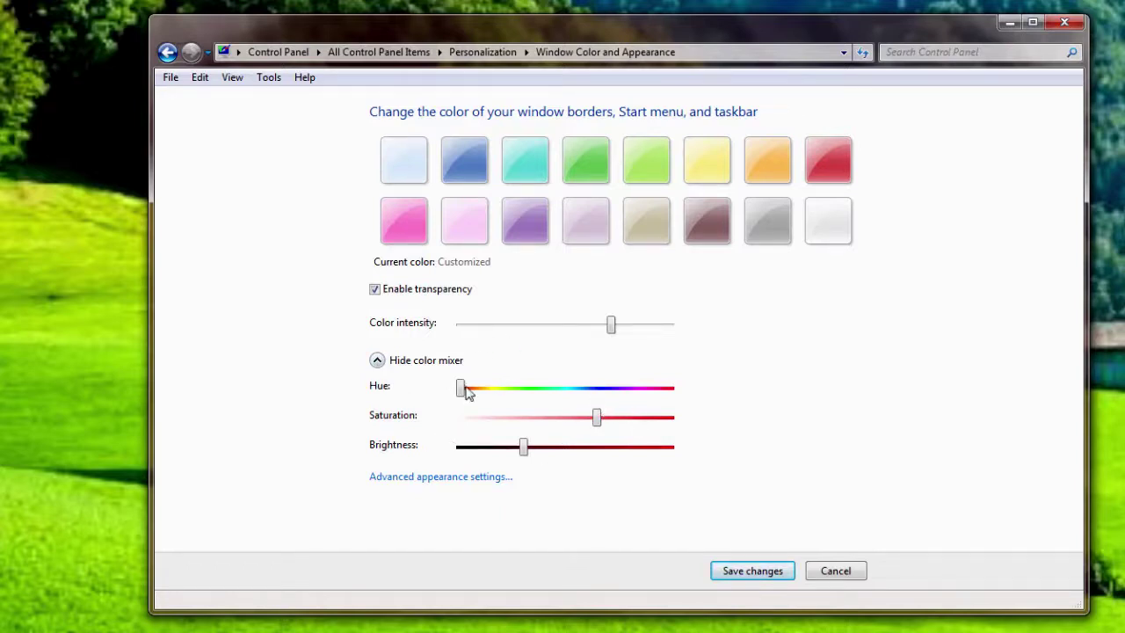
left_click_drag(467, 393, 636, 425)
left_click_drag(522, 451, 467, 395)
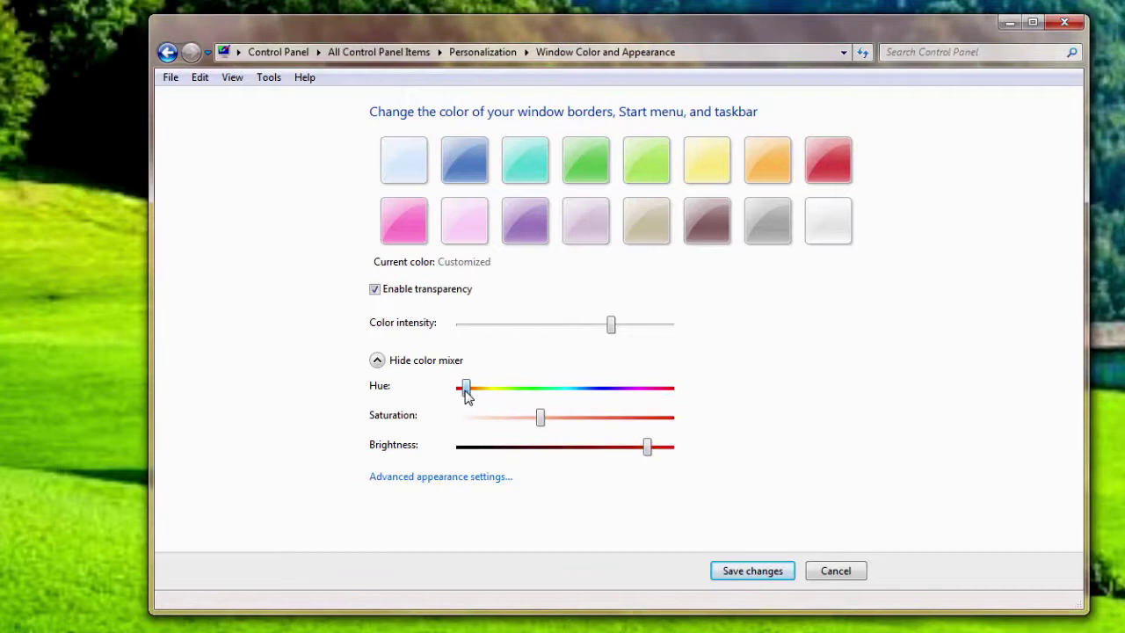
left_click(744, 572)
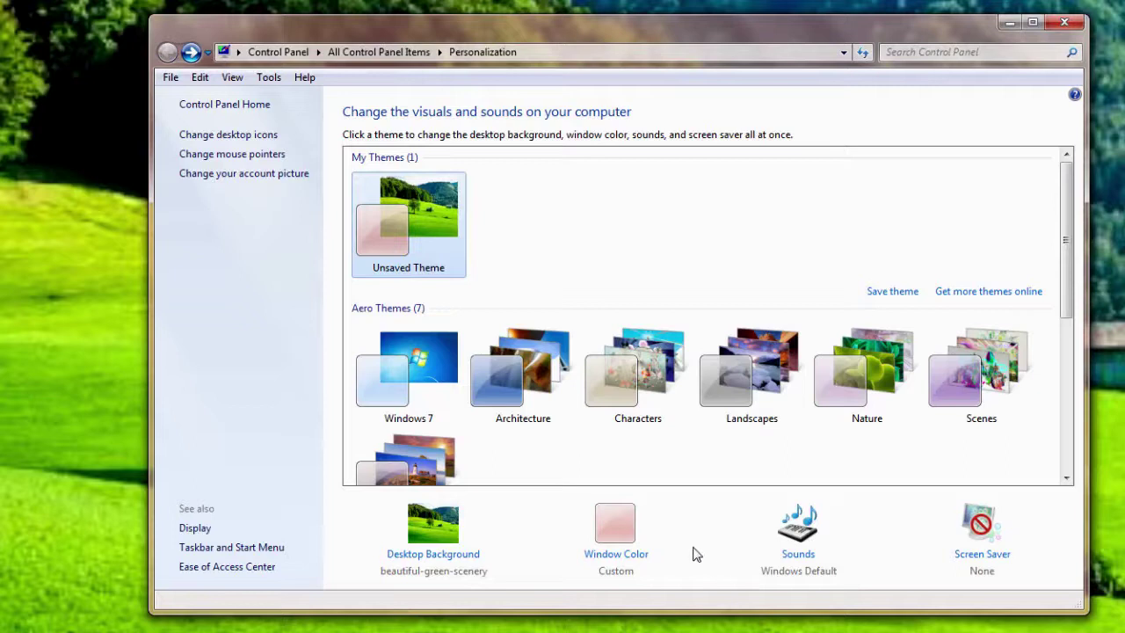
- Open the Sounds settings and choose the Afternoon sound scheme
left_click(805, 556)
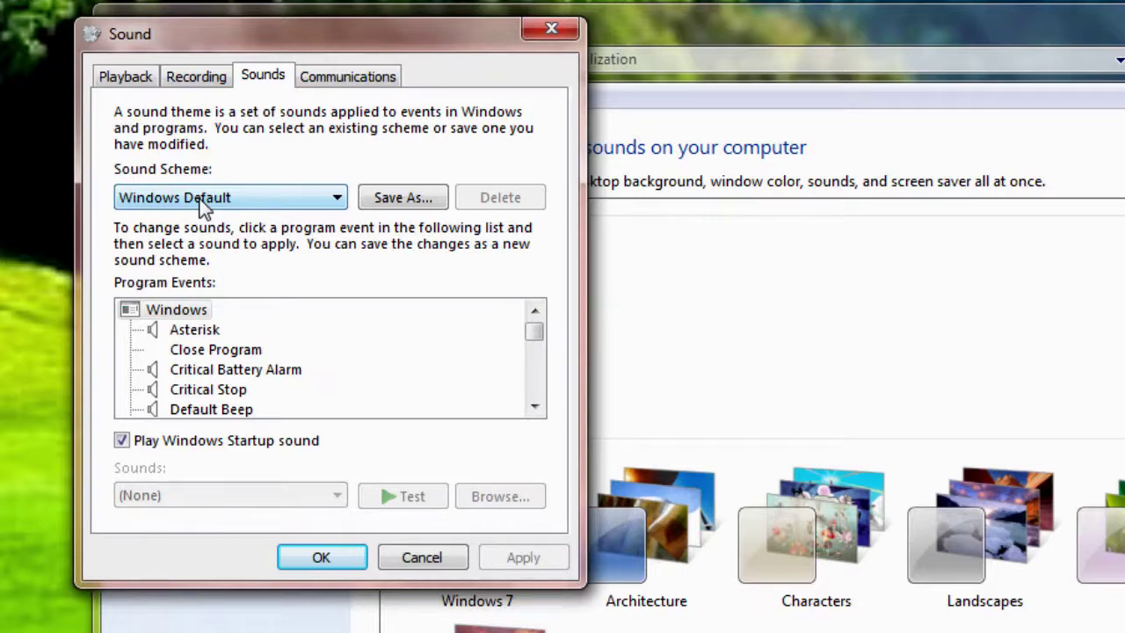
left_click(203, 201)
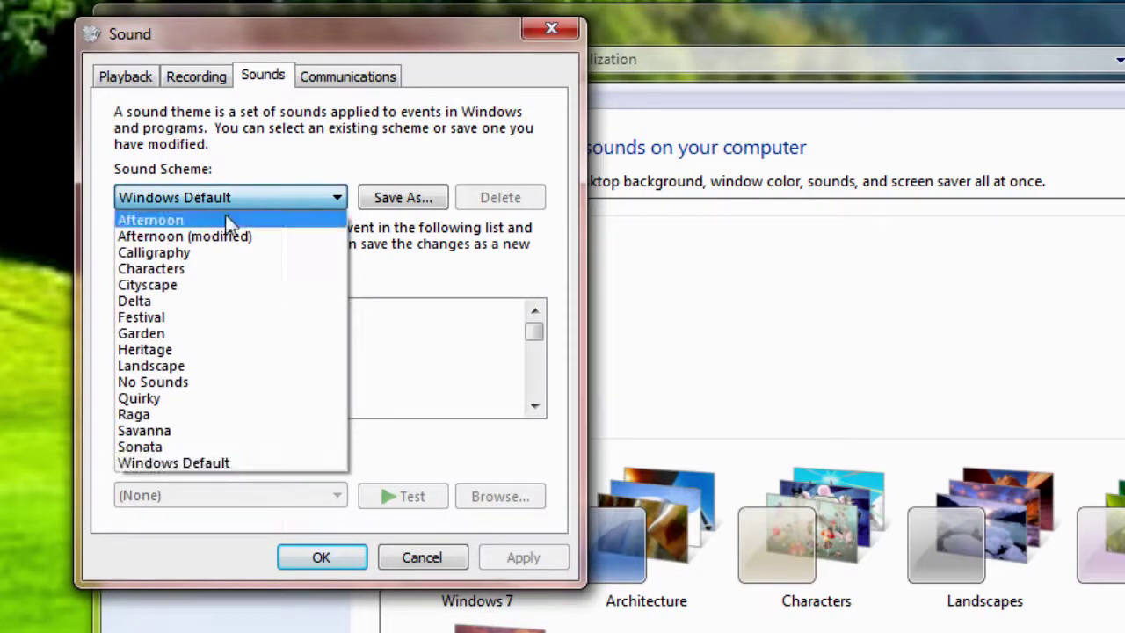
left_click(176, 220)
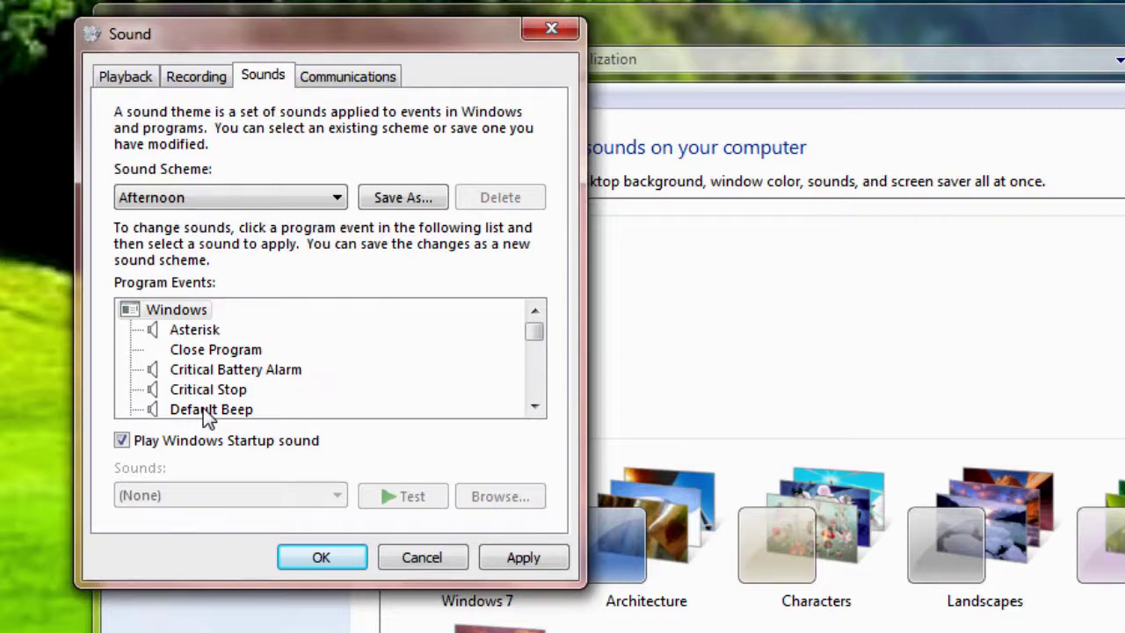
- Assign the ding sound to the Close Program event, apply the change, and close the Sound settings
left_click(197, 347)
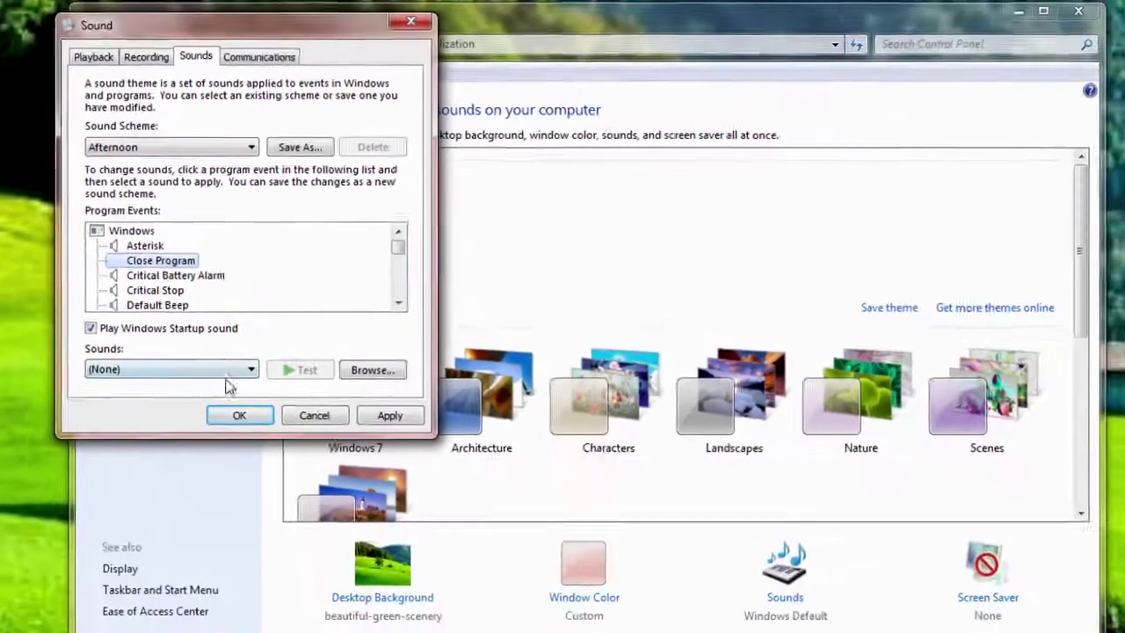
left_click(309, 495)
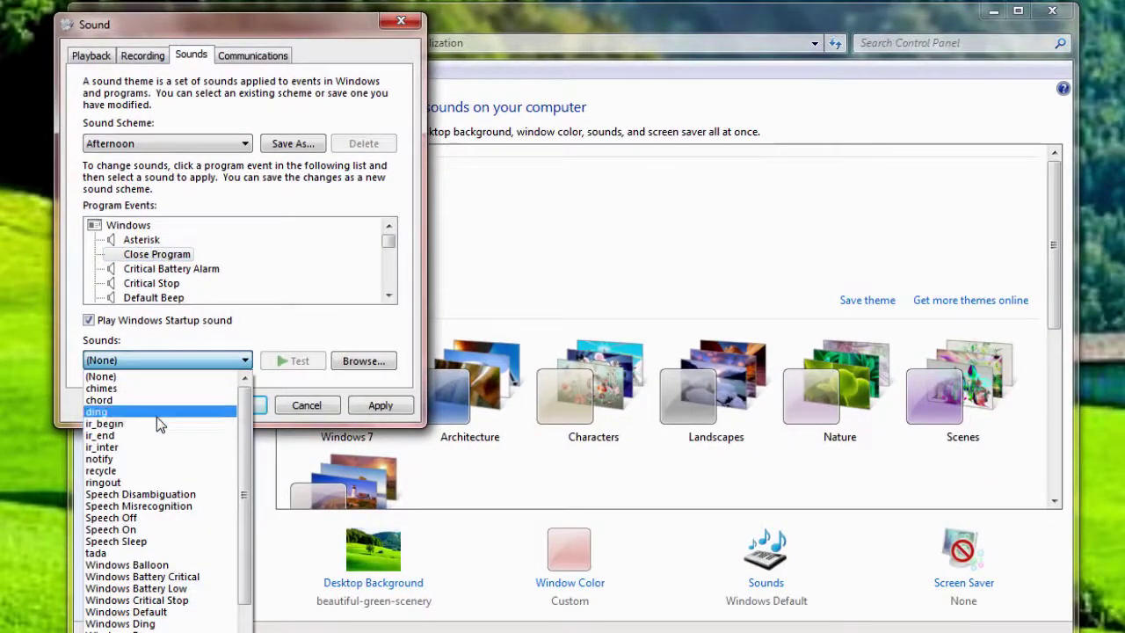
left_click(156, 415)
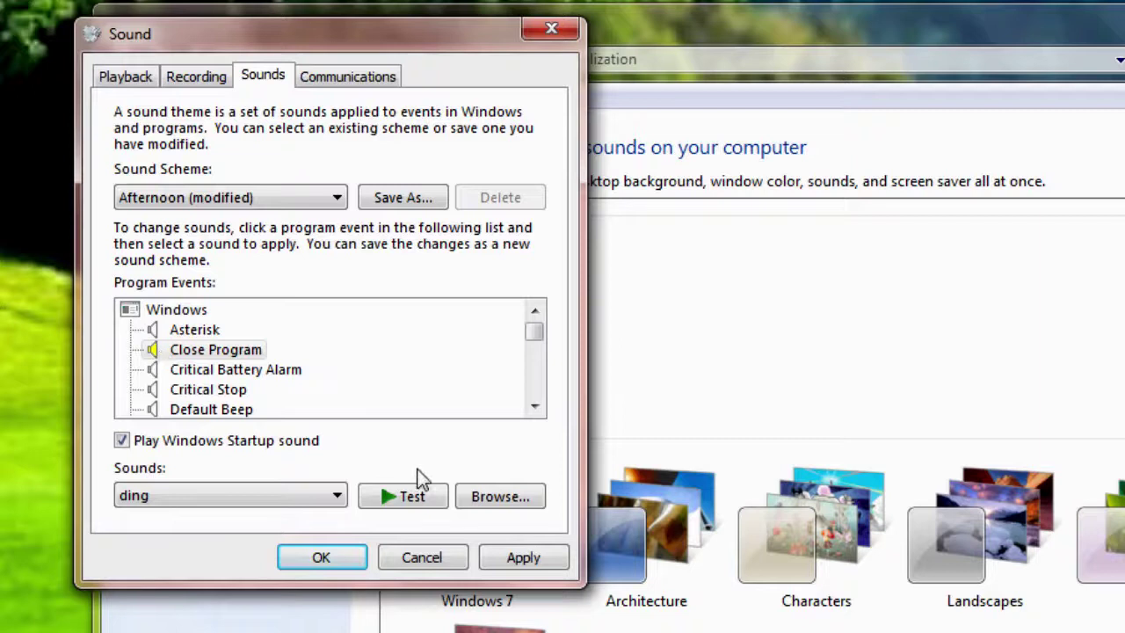
left_click(523, 557)
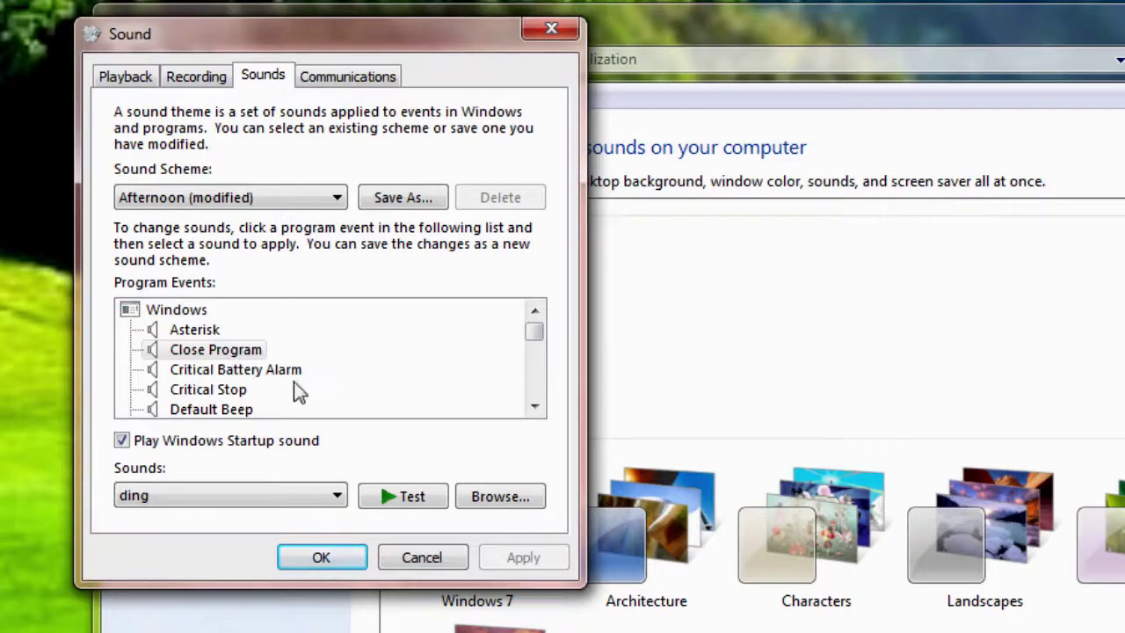
left_click(349, 559)
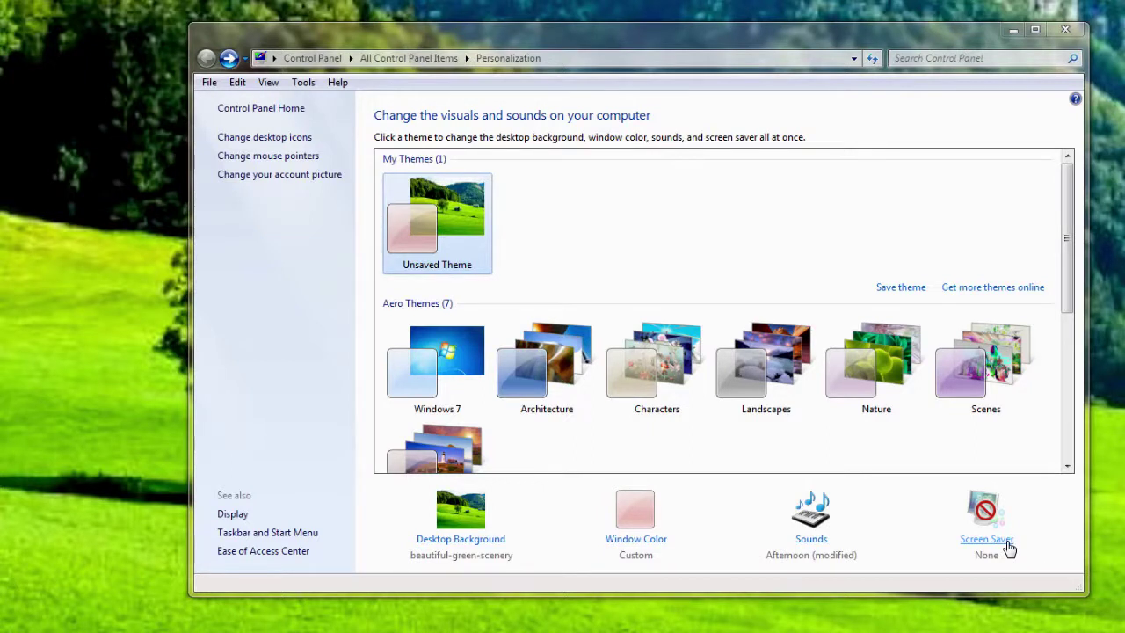
- Open the Screen Saver settings, choose the 3D Text screen saver, and preview it in full screen
left_click(986, 540)
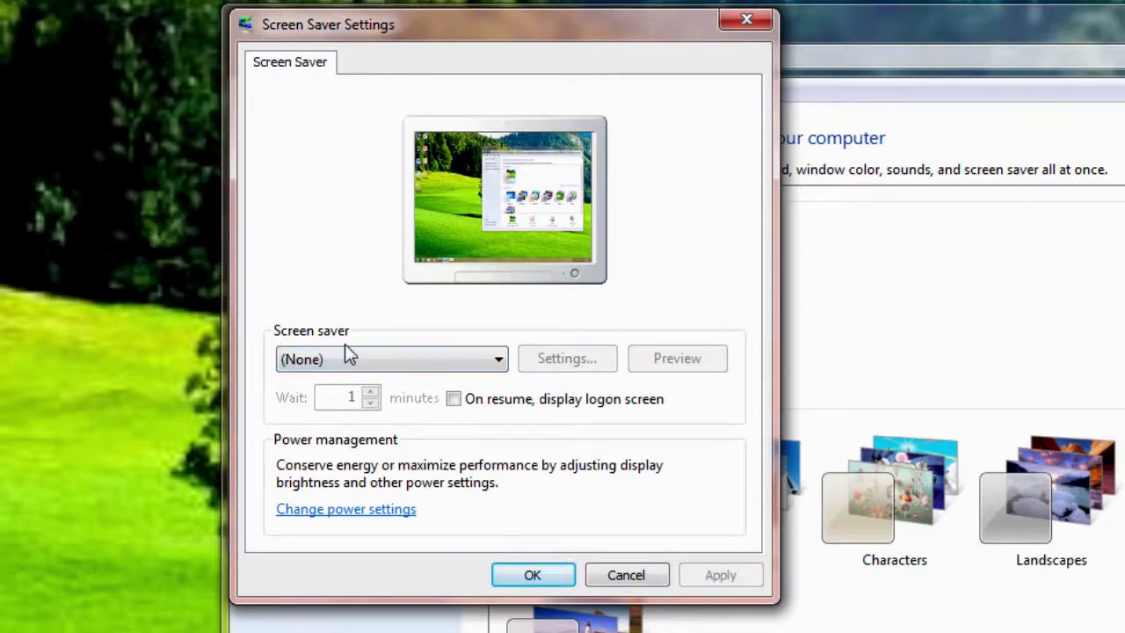
left_click(497, 362)
left_click(437, 405)
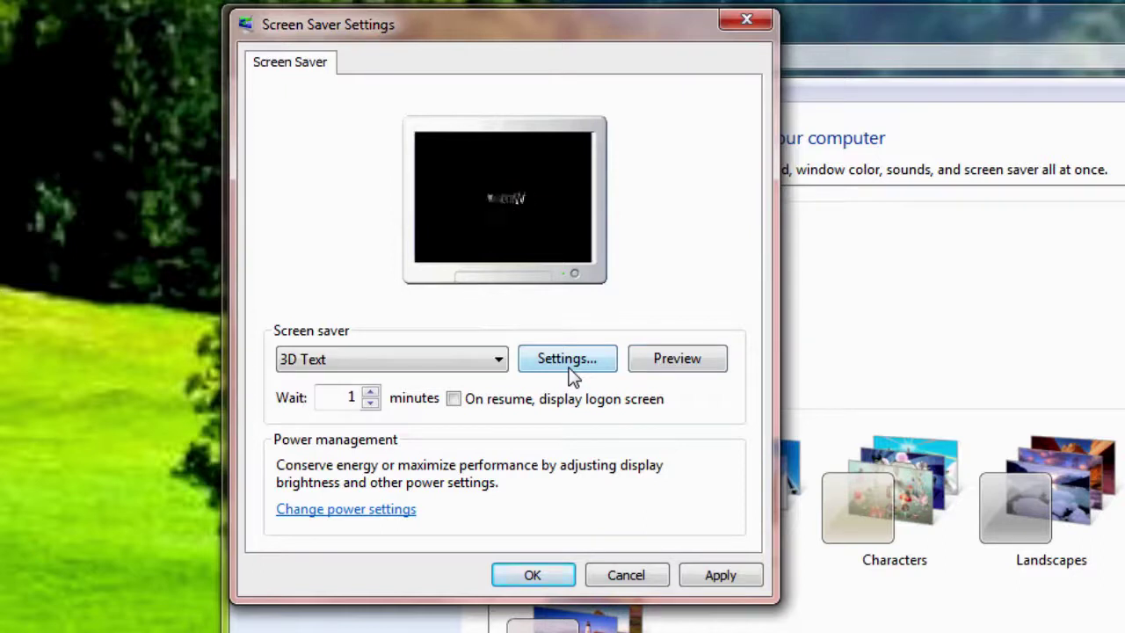
left_click(668, 362)
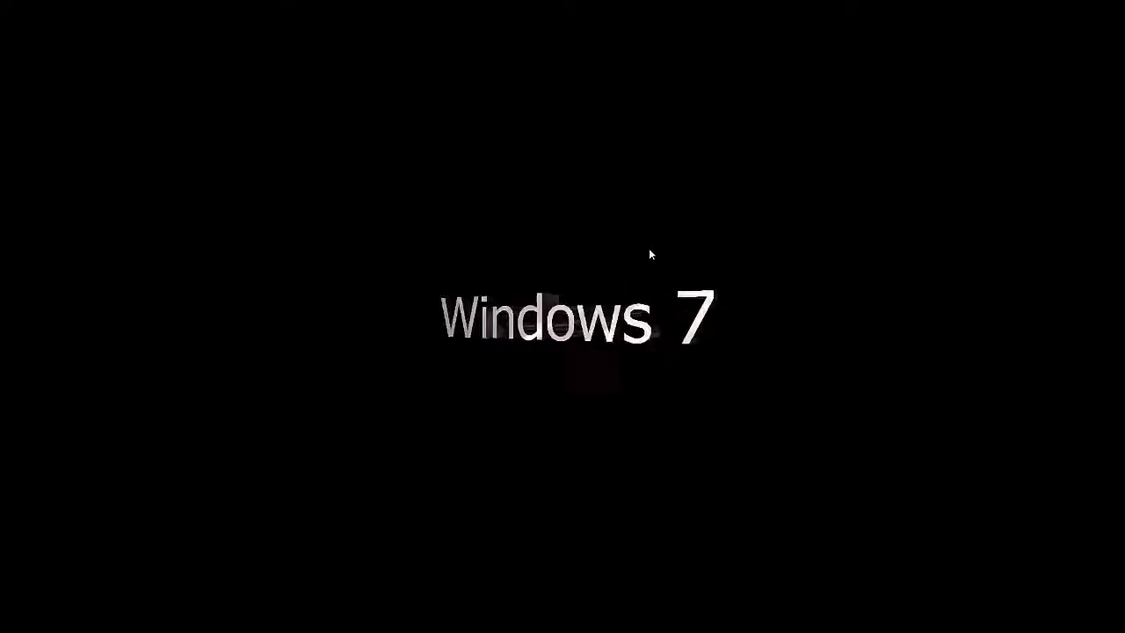
mouse_move(655, 259)
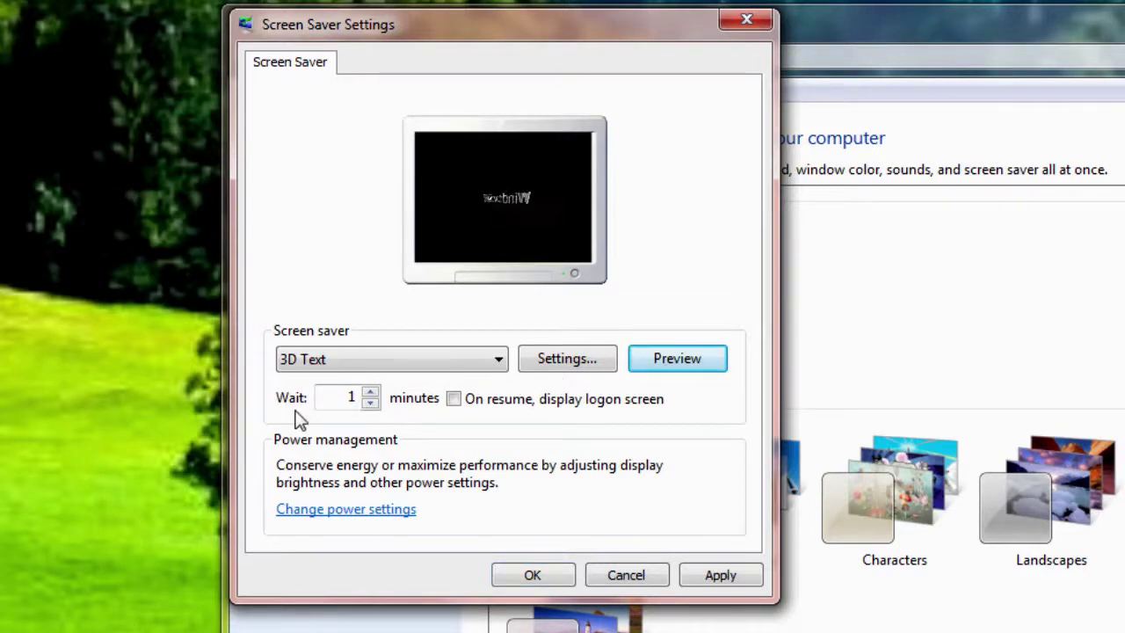
- Set the screen saver wait time to 5 minutes, apply the change, and close the Screen Saver settings
left_click(372, 393)
left_click(372, 393)
left_click(371, 393)
left_click(372, 393)
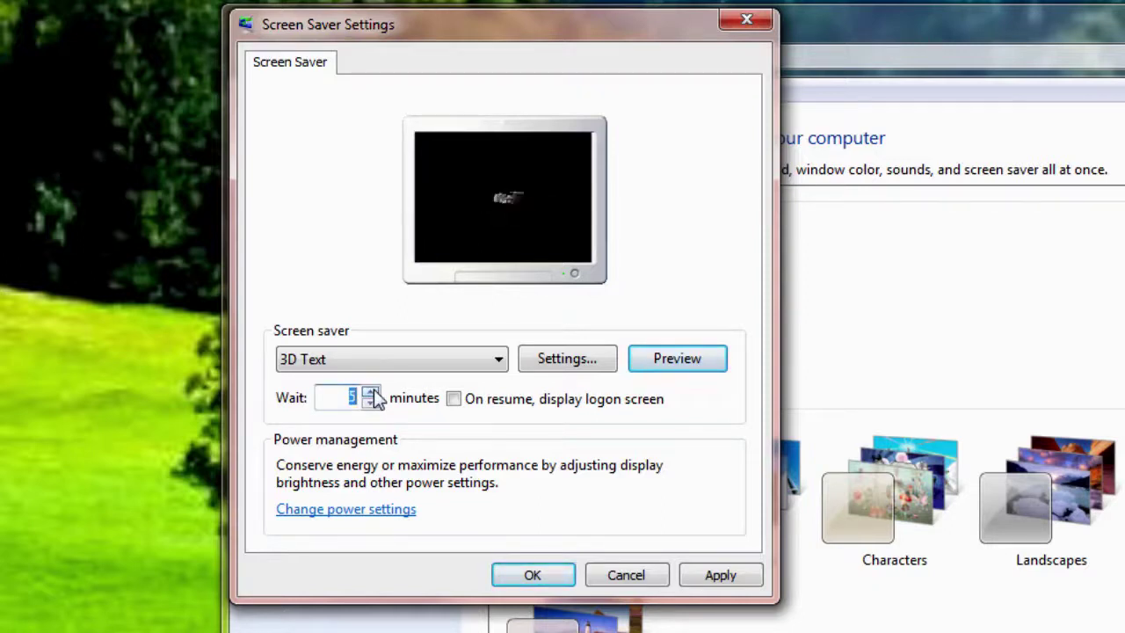
left_click(723, 577)
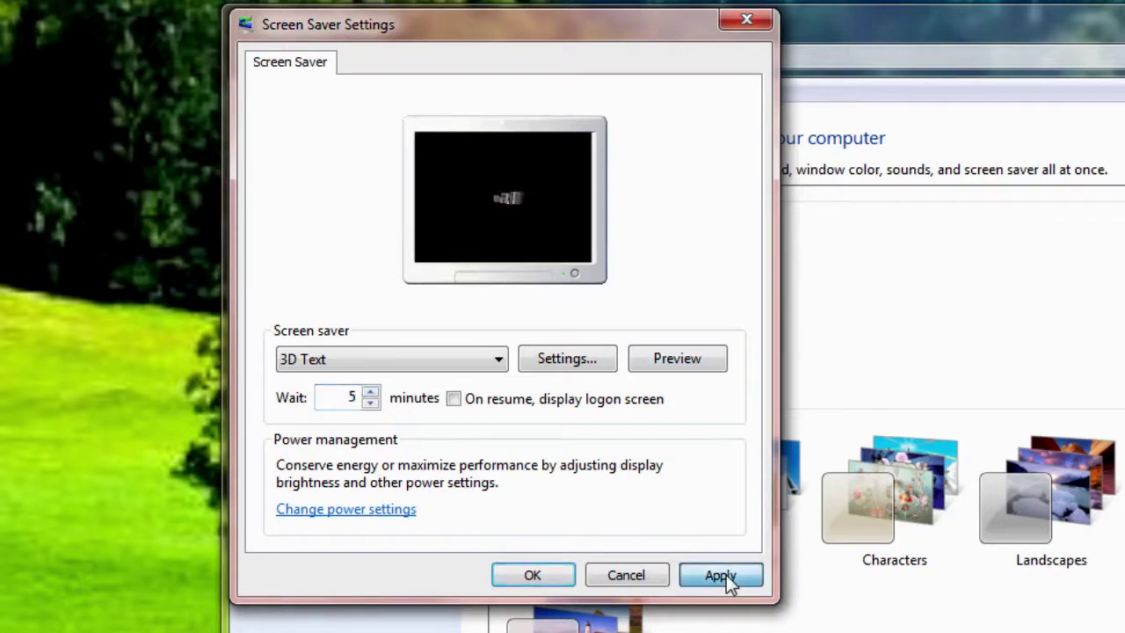
left_click(548, 575)
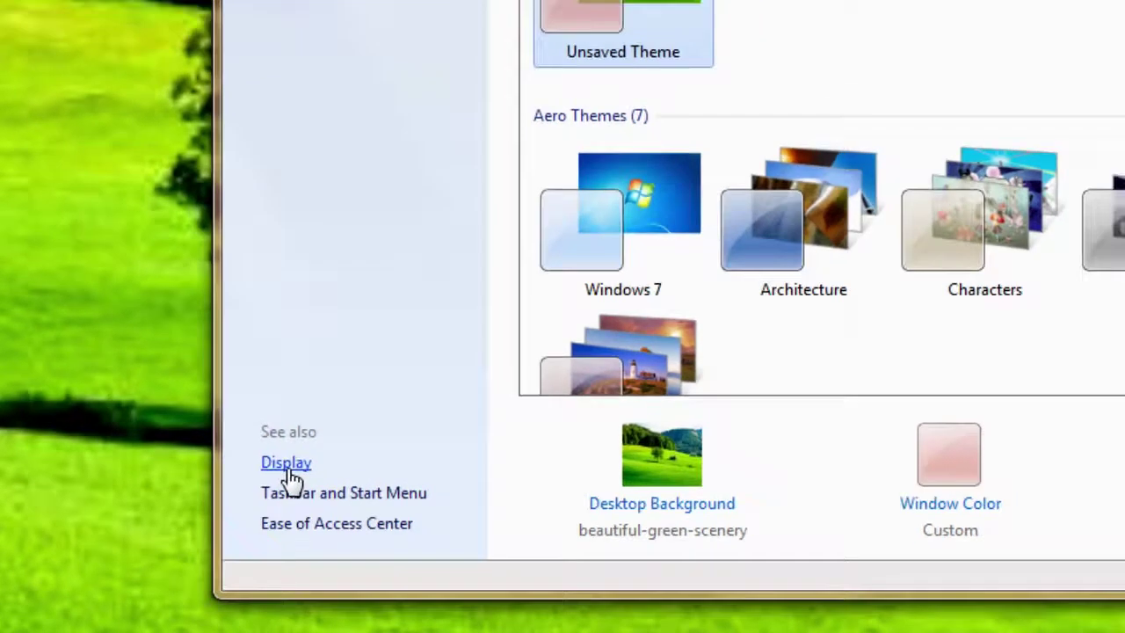
- Open the display settings, try the 1600 × 900 and 800 × 600 resolutions, and return to 1920 × 1080
left_click(305, 455)
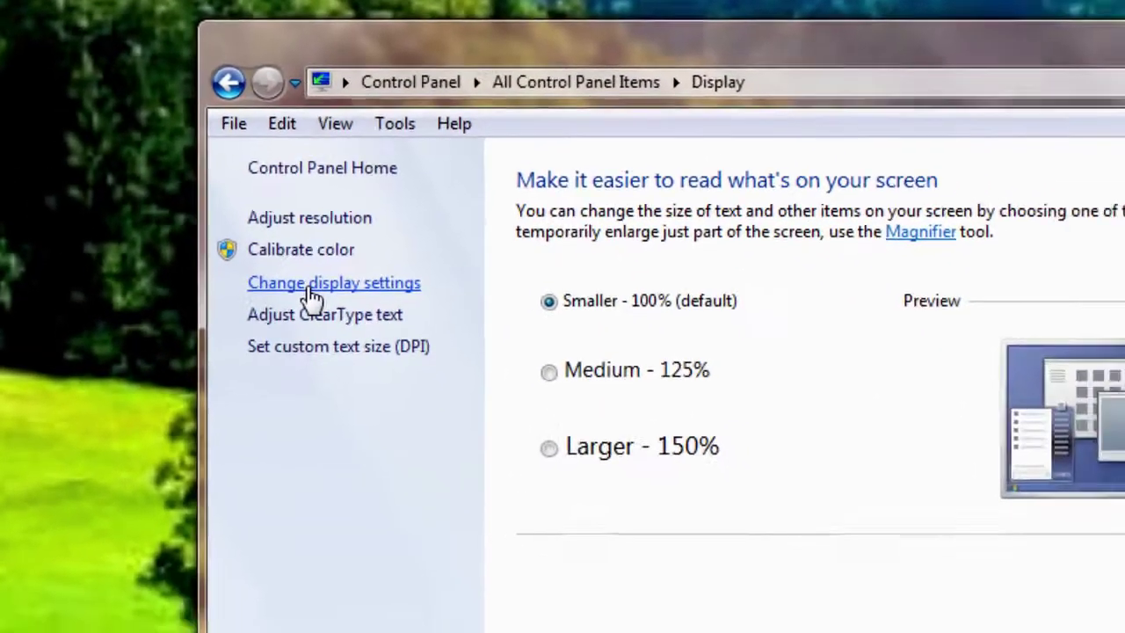
left_click(348, 320)
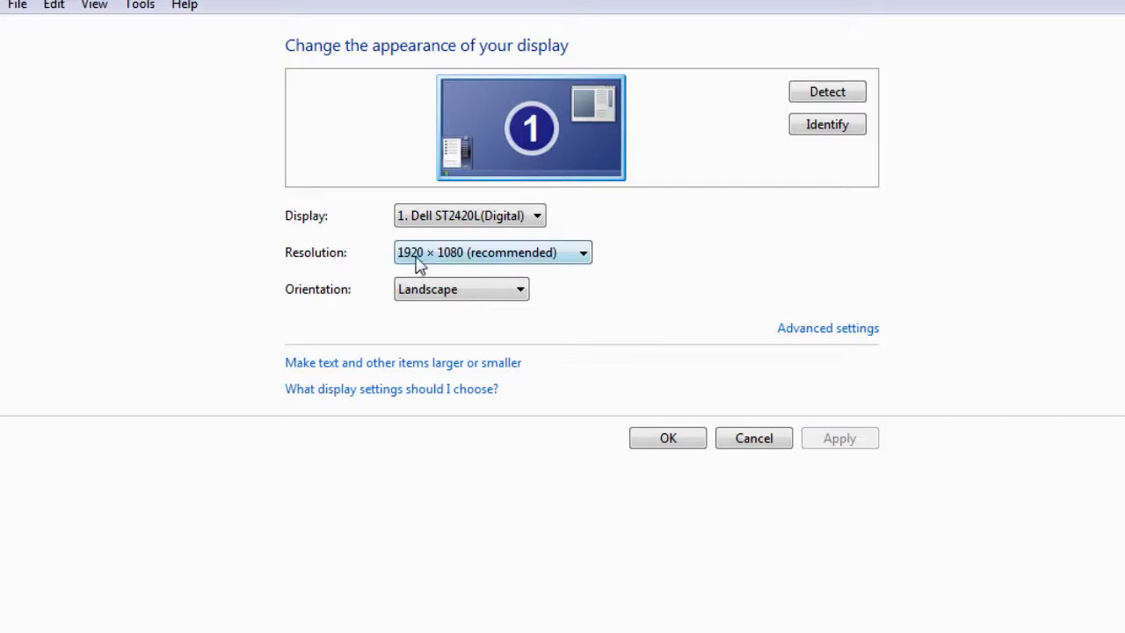
left_click(582, 255)
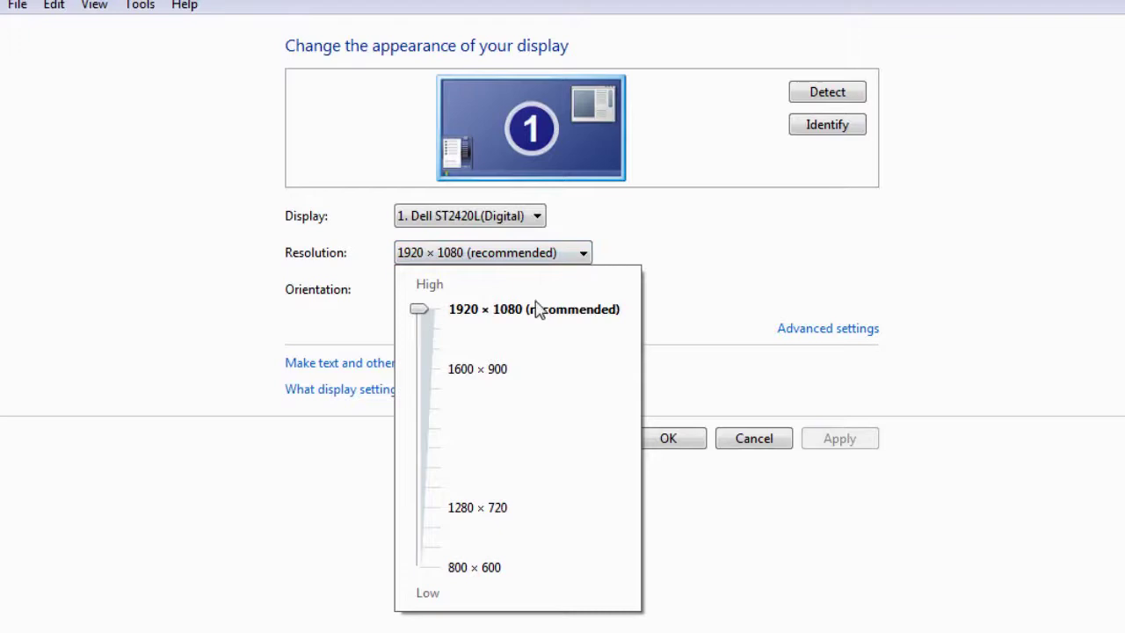
left_click(422, 370)
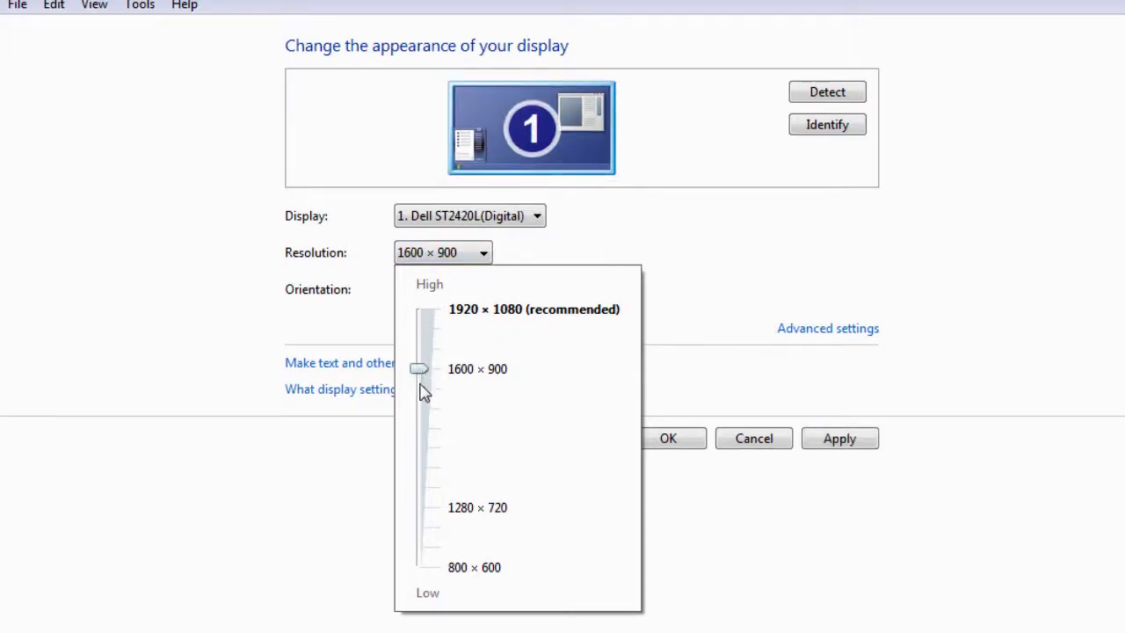
left_click(420, 516)
left_click(422, 572)
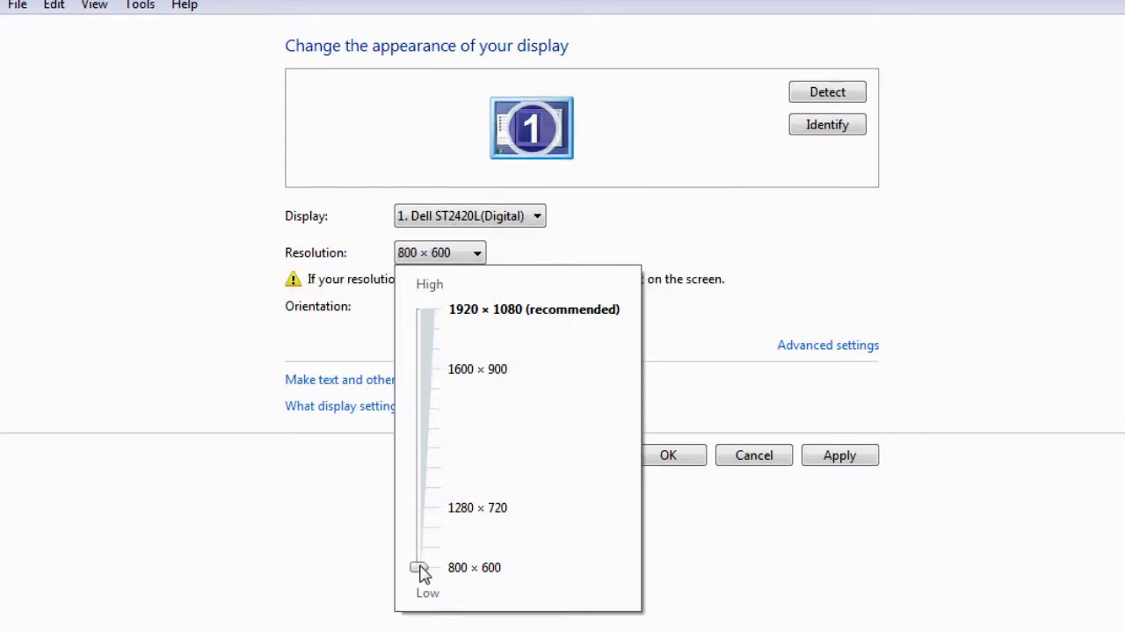
left_click(422, 313)
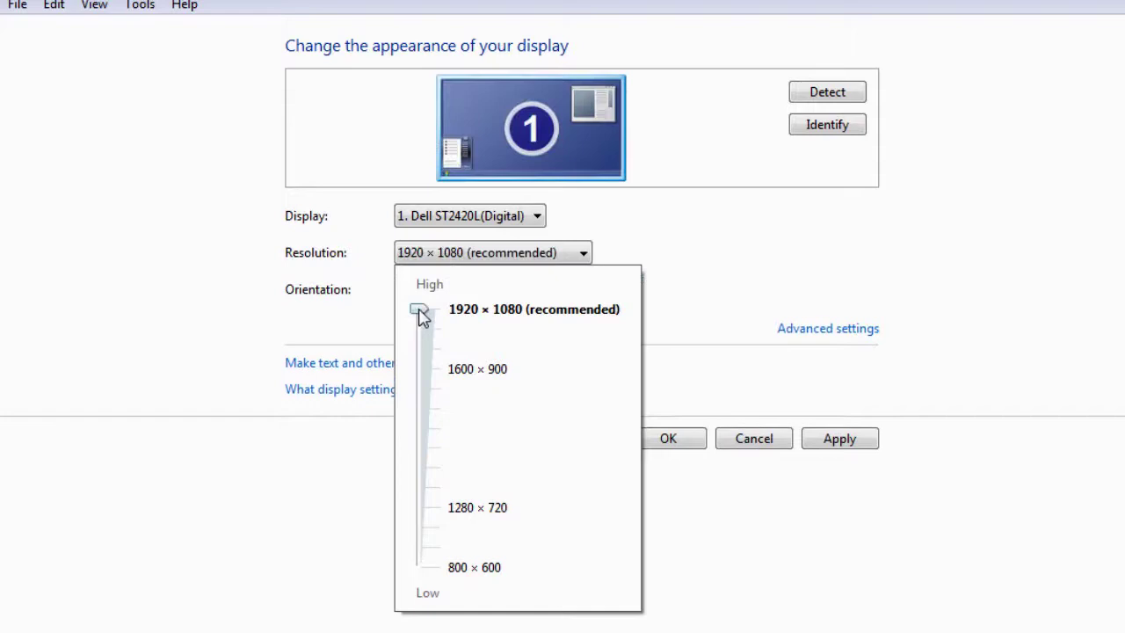
left_click(588, 262)
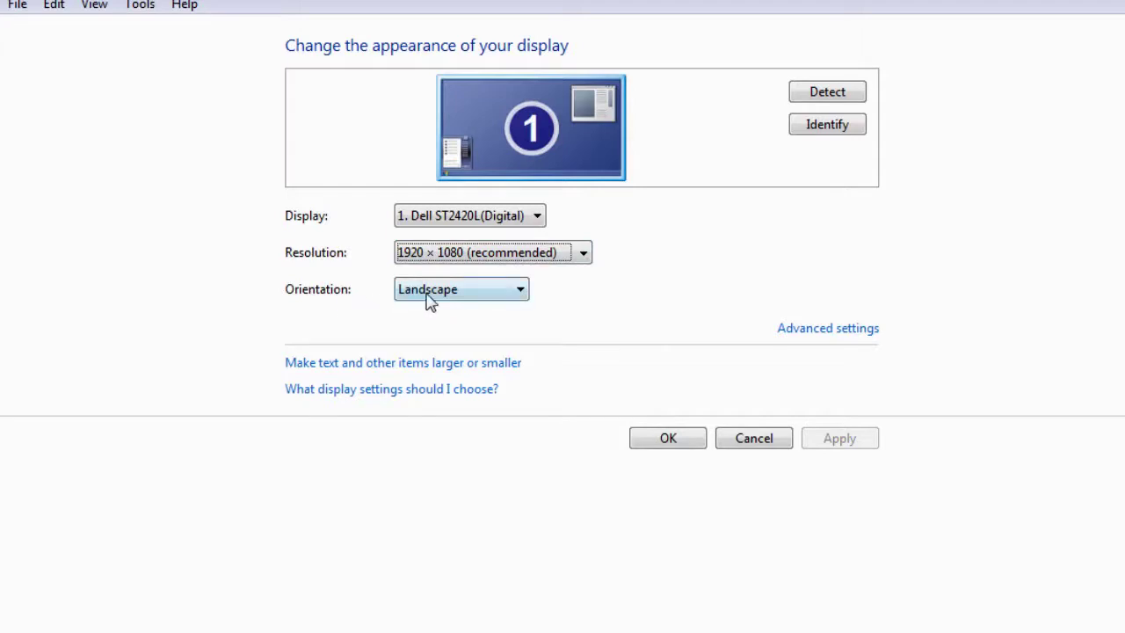
- Try the Portrait, Landscape (flipped) and Portrait (flipped) display orientations, and return to Landscape
left_click(526, 296)
left_click(509, 328)
left_click(520, 294)
left_click(509, 343)
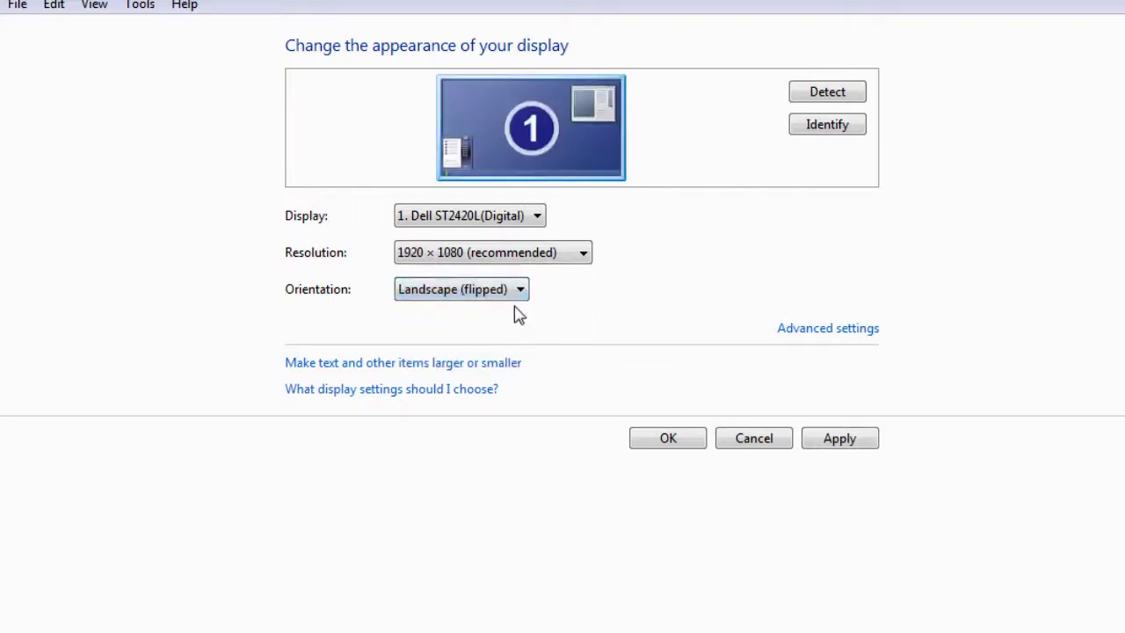
left_click(520, 293)
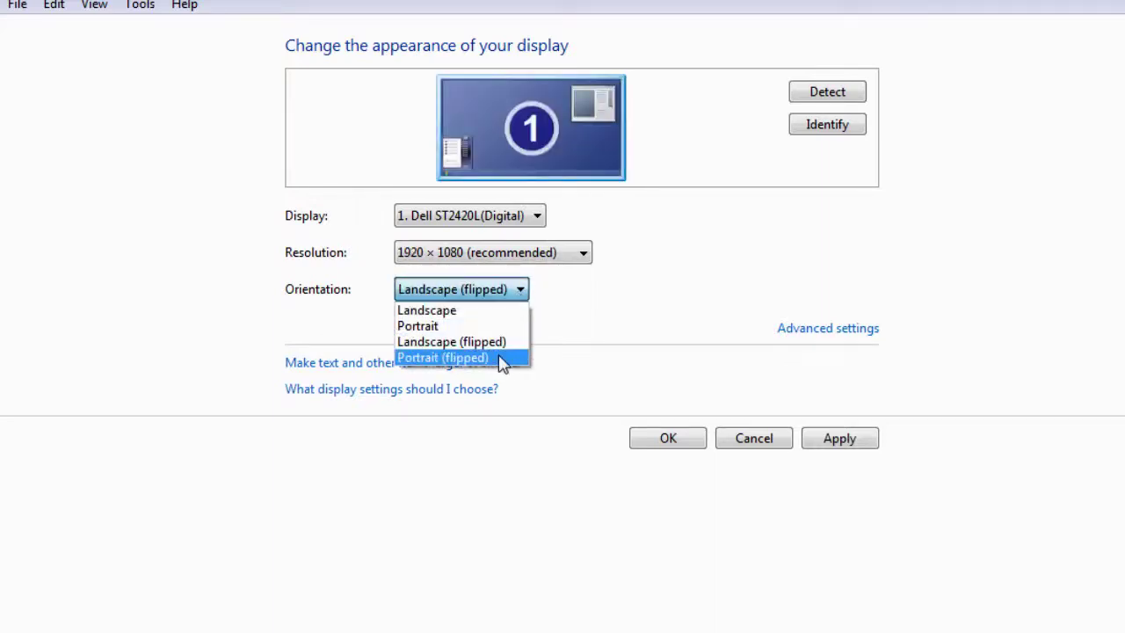
left_click(501, 358)
left_click(521, 295)
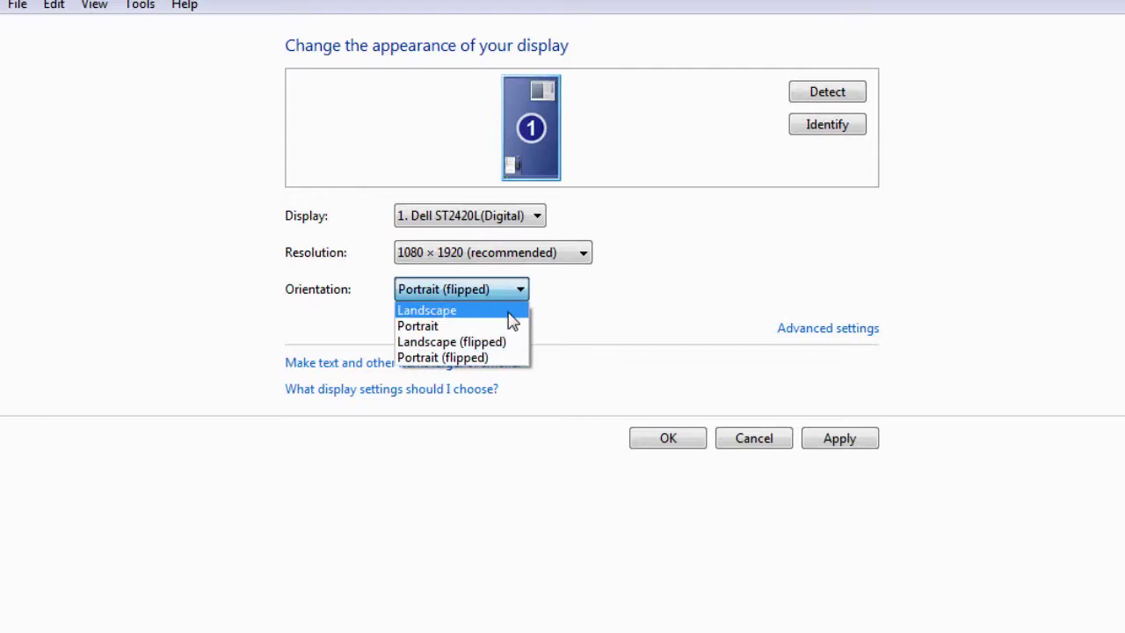
left_click(509, 312)
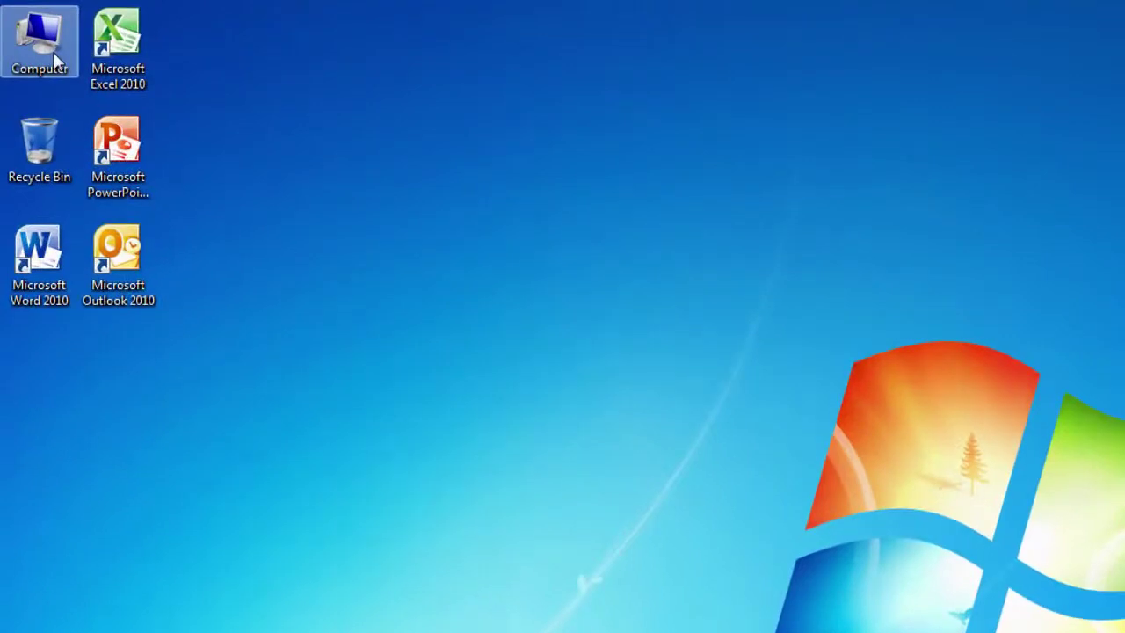
- Open the Computer window, bring up its Windows help, and read through the Change folder options topic
double_click(39, 39)
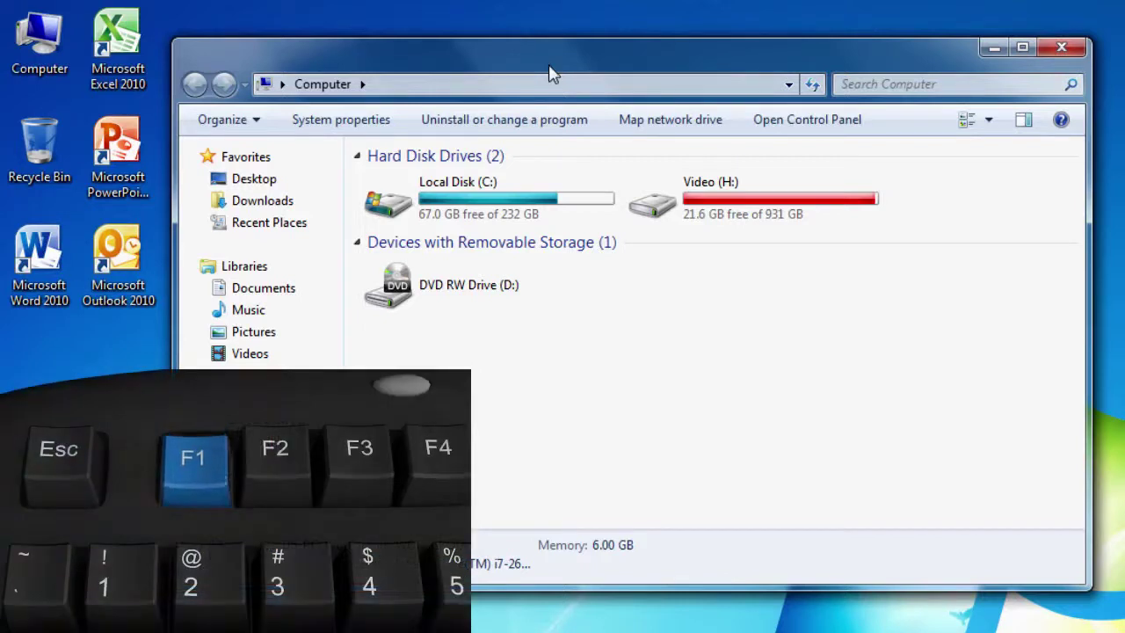
key("F1")
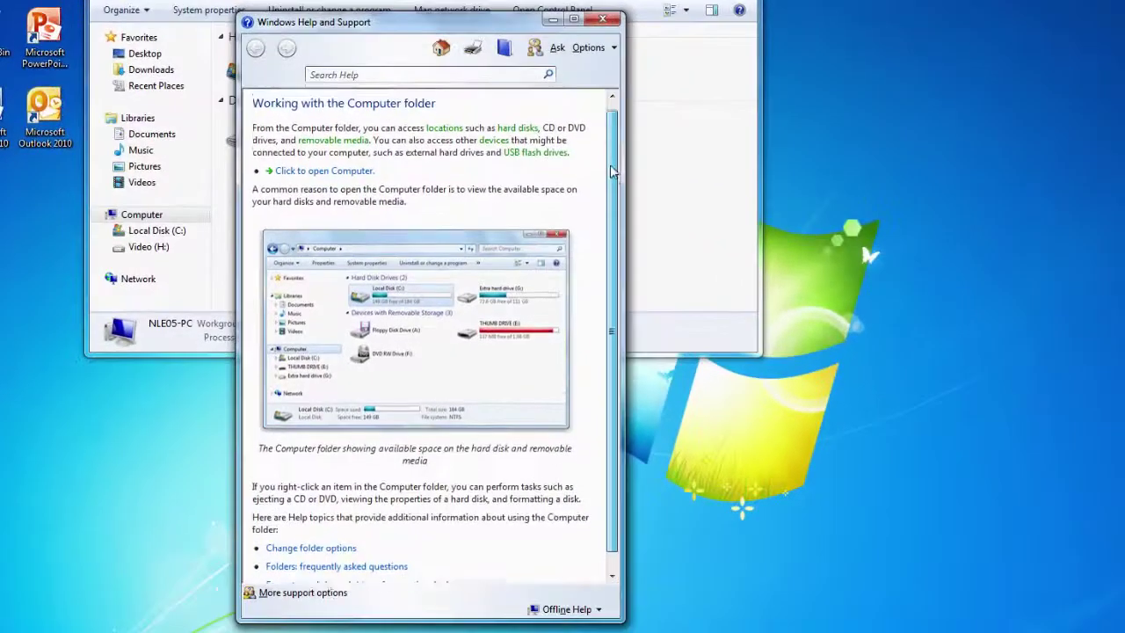
scroll(868, 273, "down", 2)
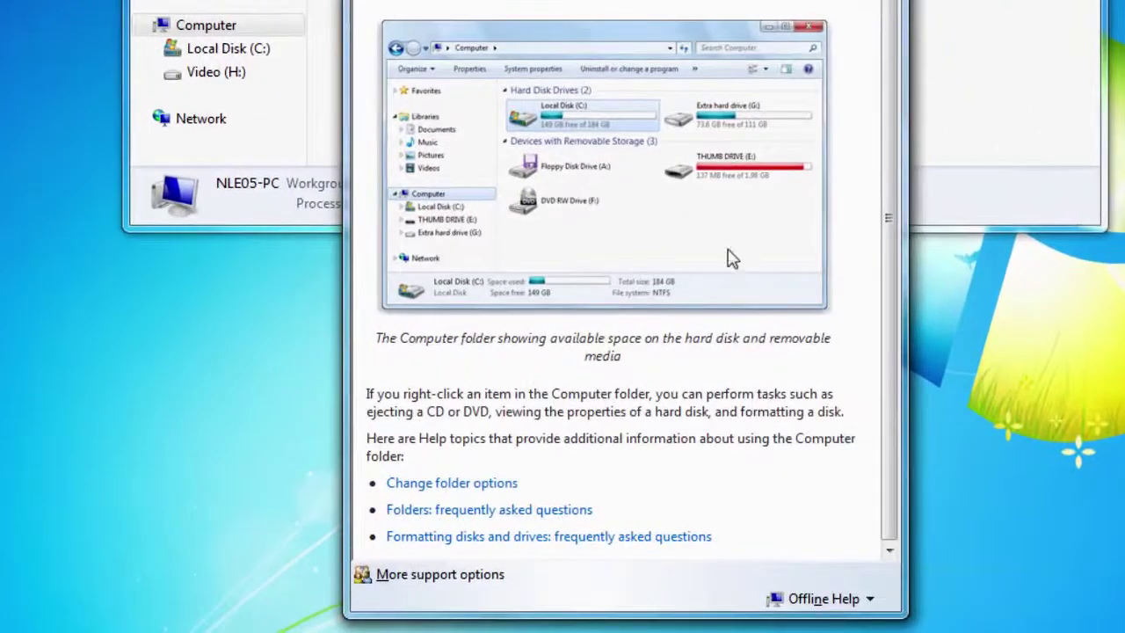
left_click(508, 484)
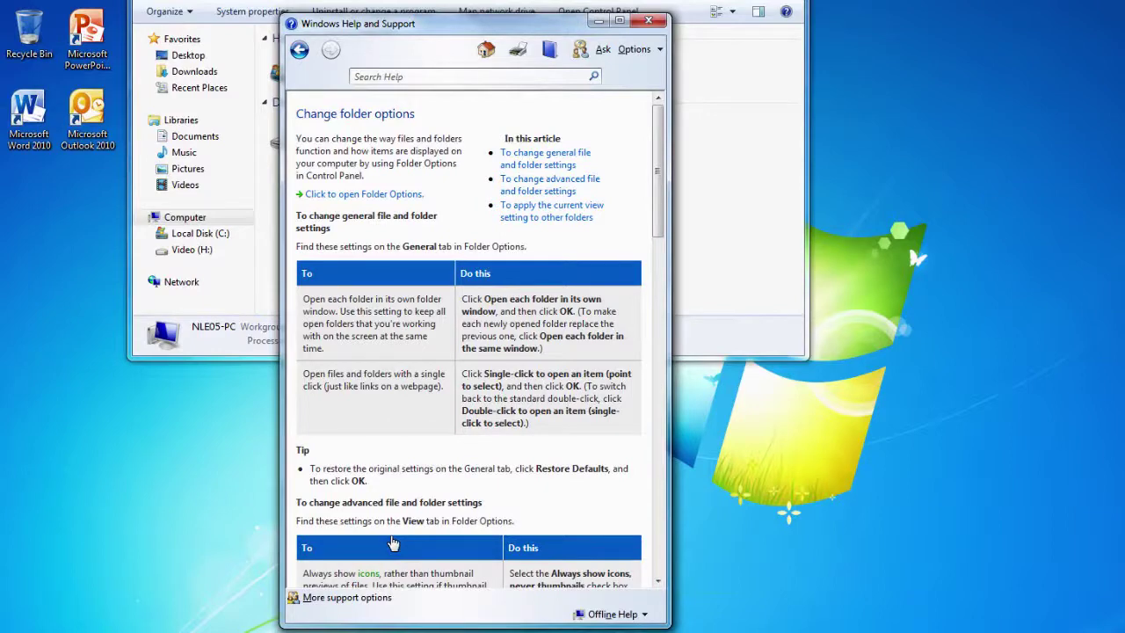
left_click_drag(661, 229, 656, 294)
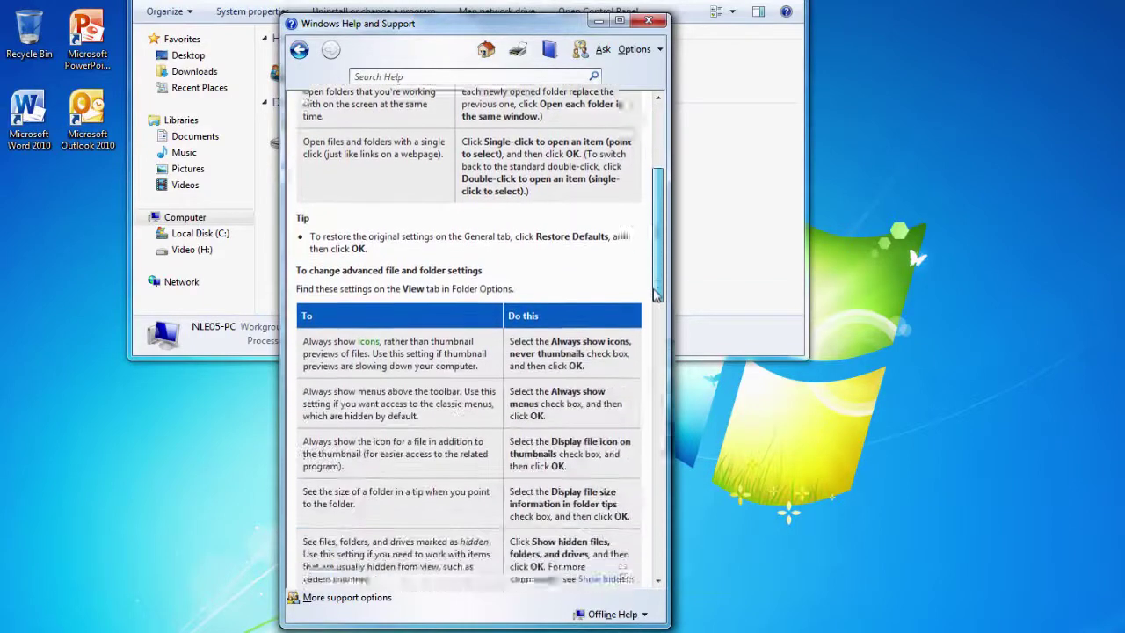